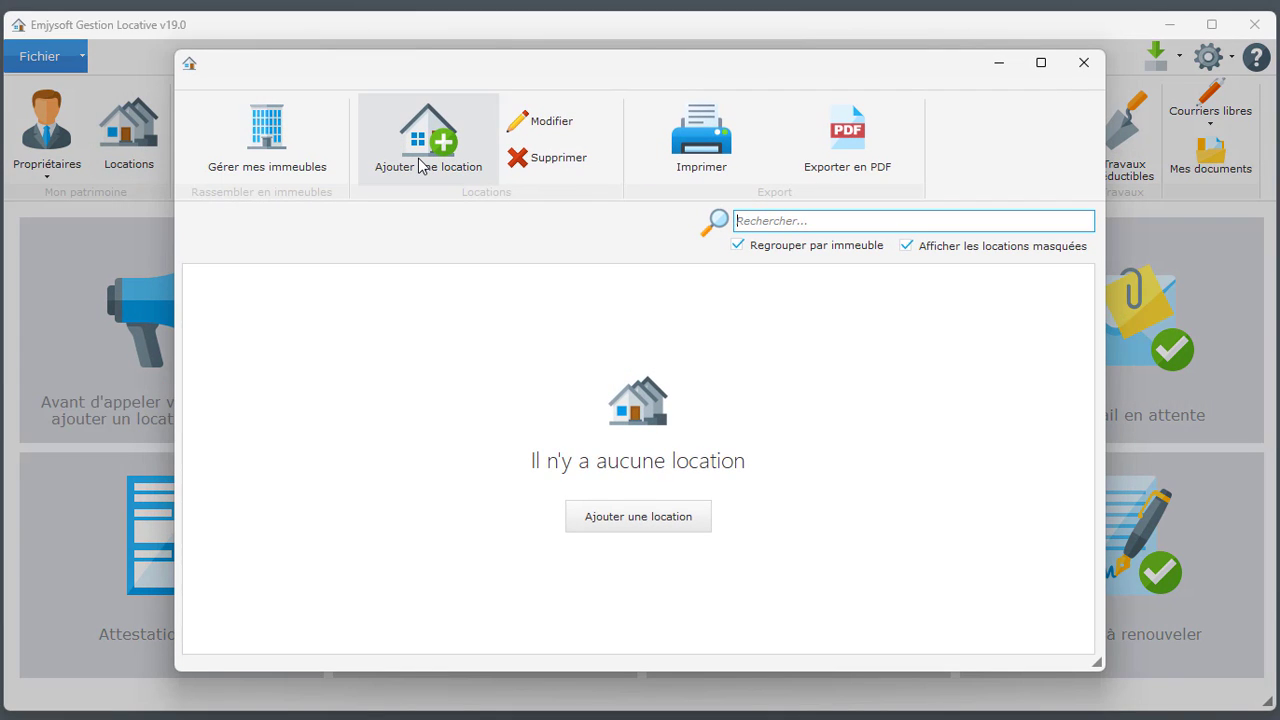
Create a blank rental property and name it "Villa 1".
left_click(420, 165)
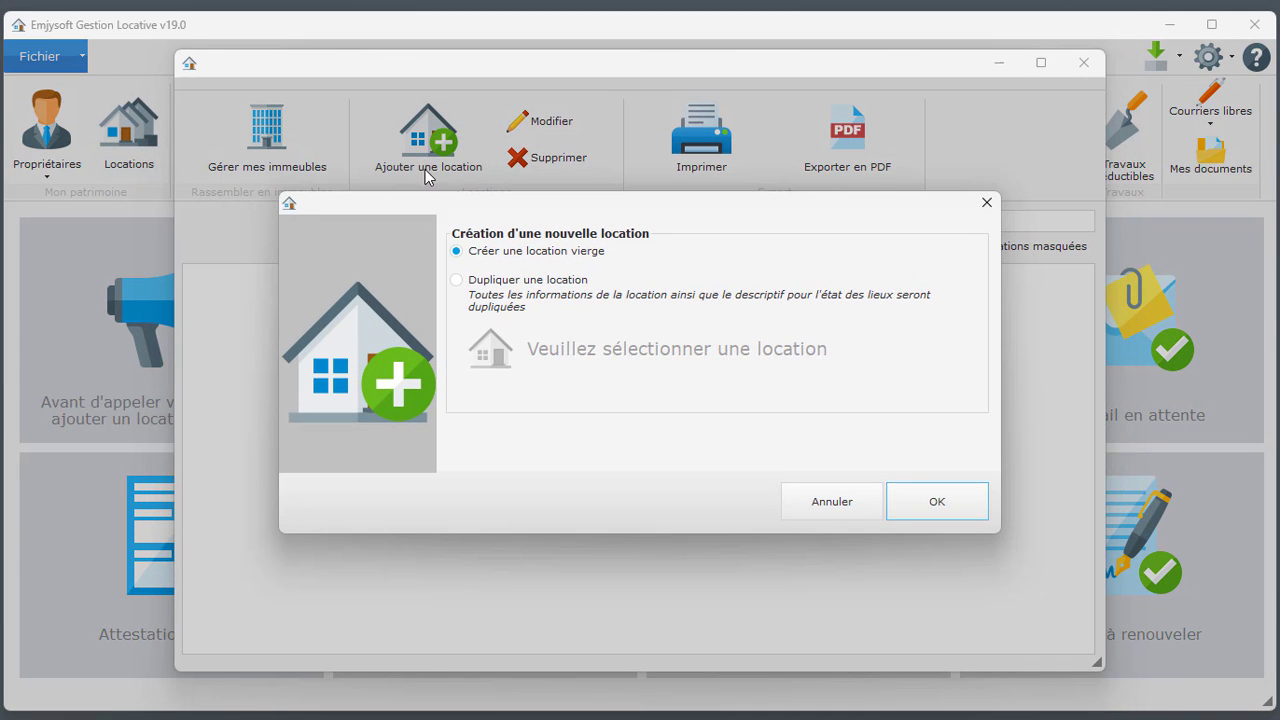
left_click(936, 506)
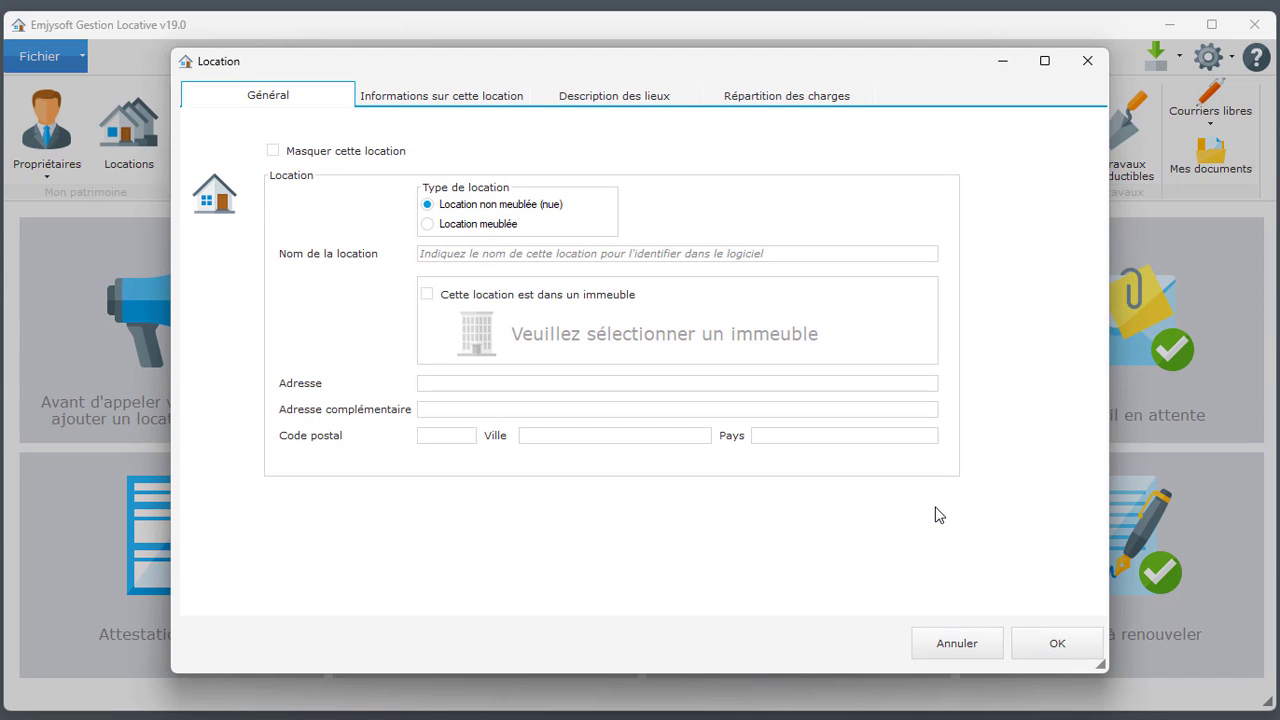
left_click(479, 258)
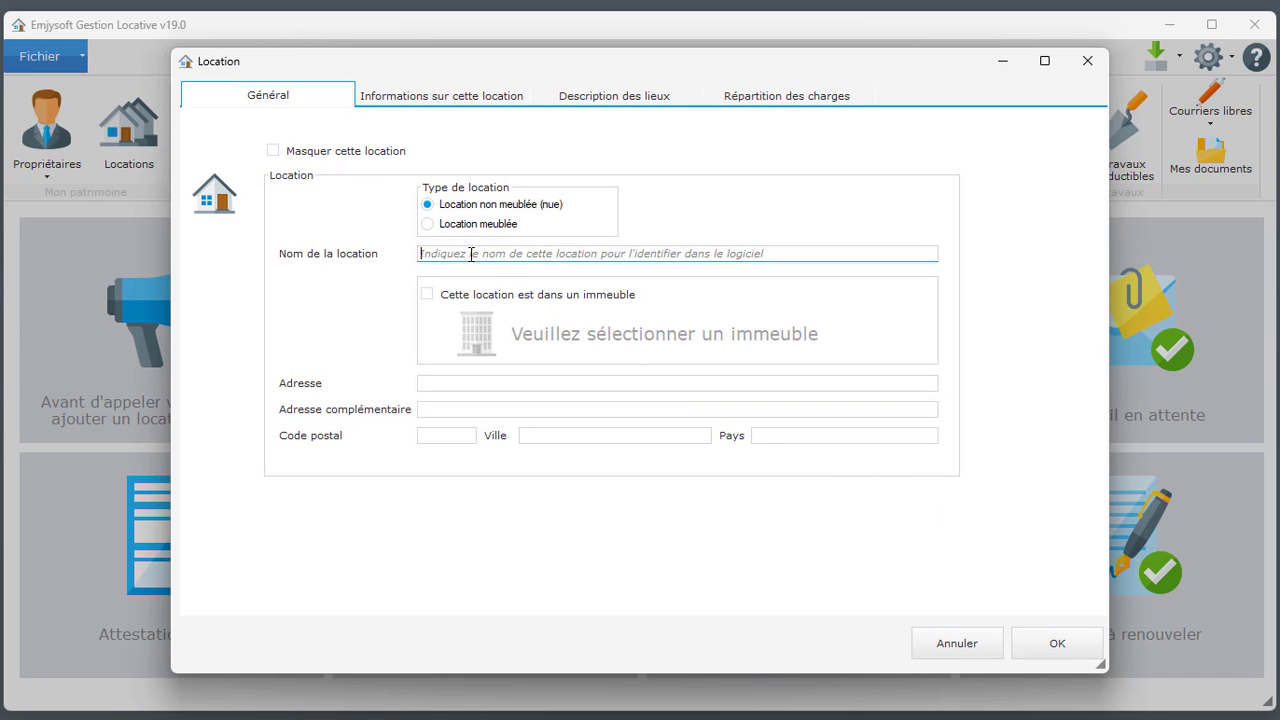
type("Villa 1")
Fill in the rental's street address, postal code and city, save it and close the rentals list.
left_click(432, 385)
type("1")
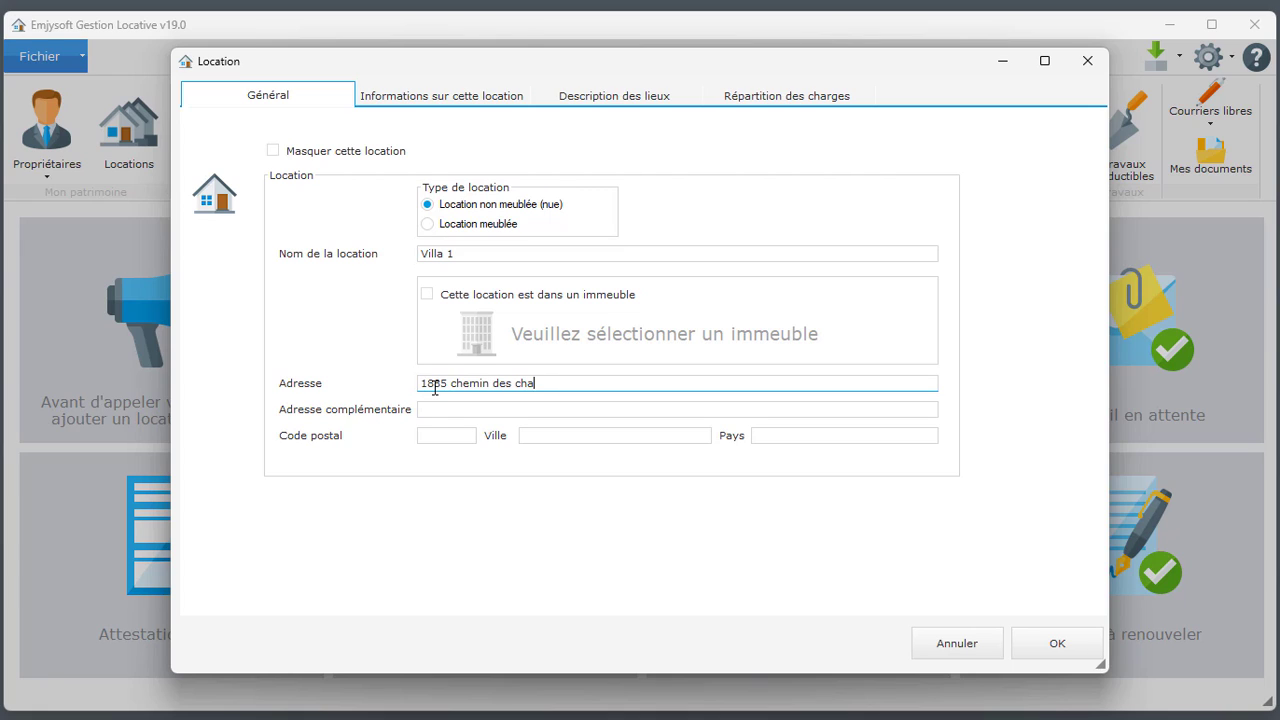
left_click(436, 435)
type("07000")
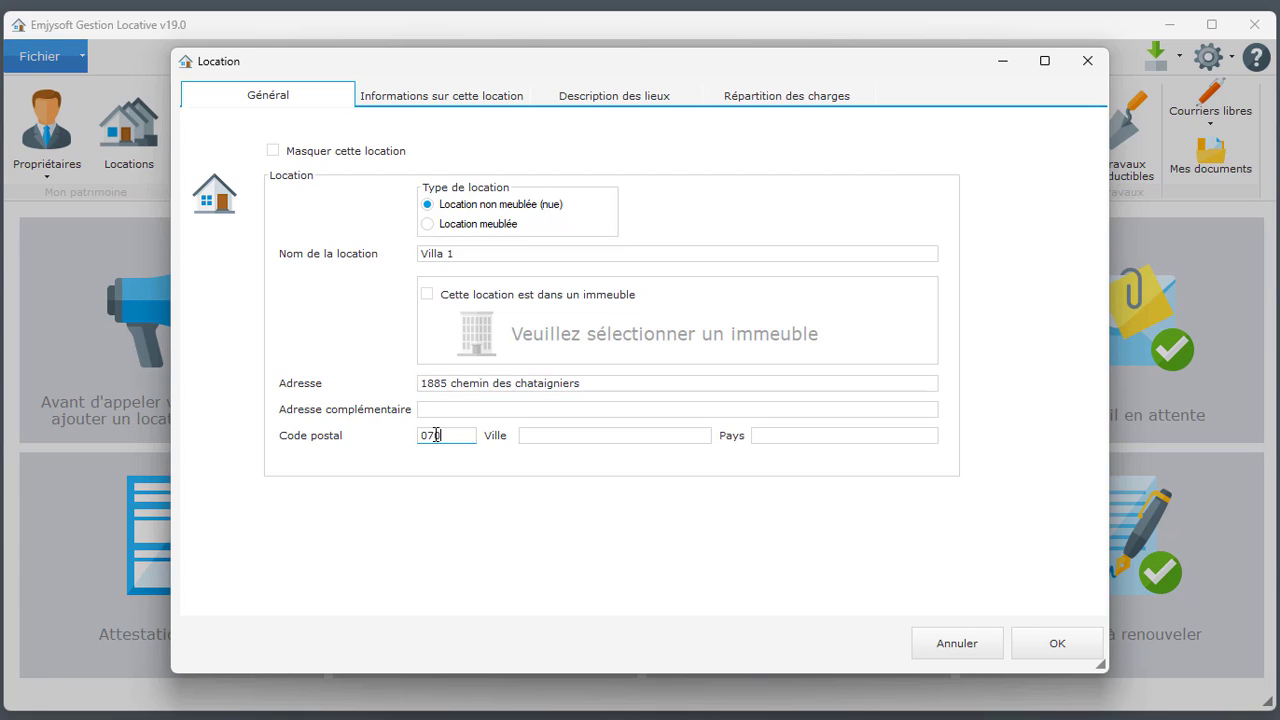
key("Tab")
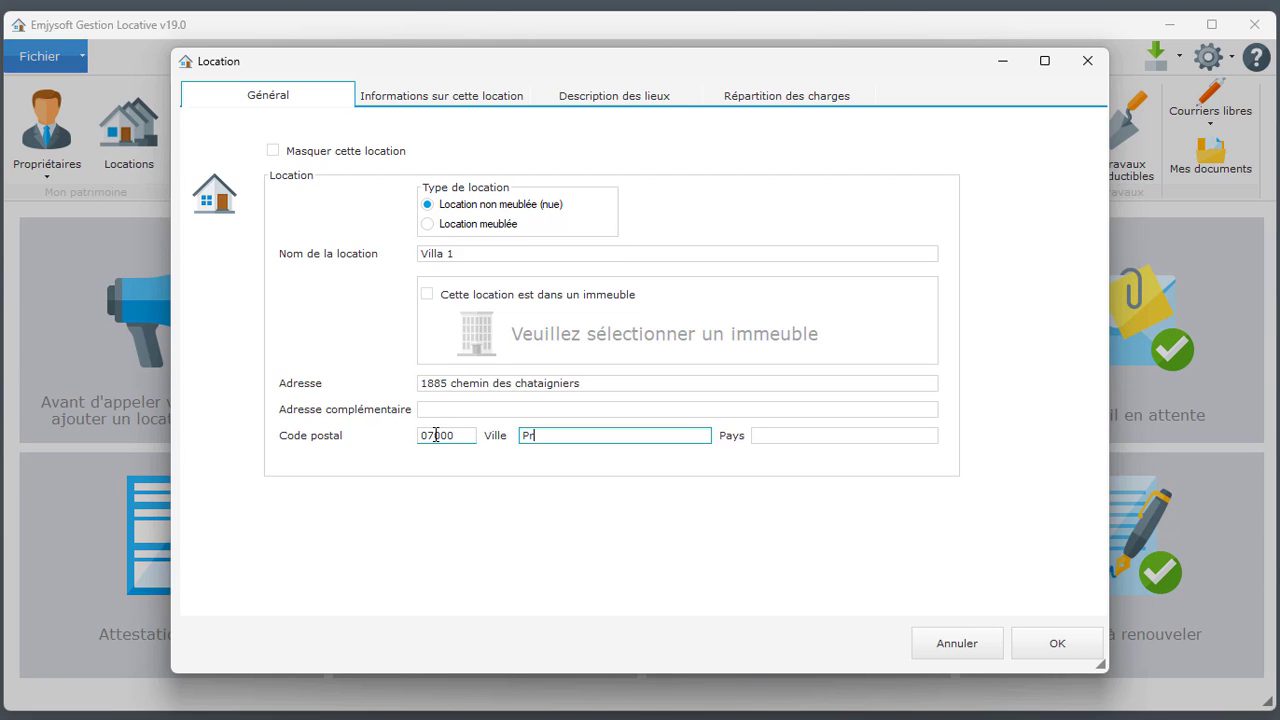
left_click(1035, 643)
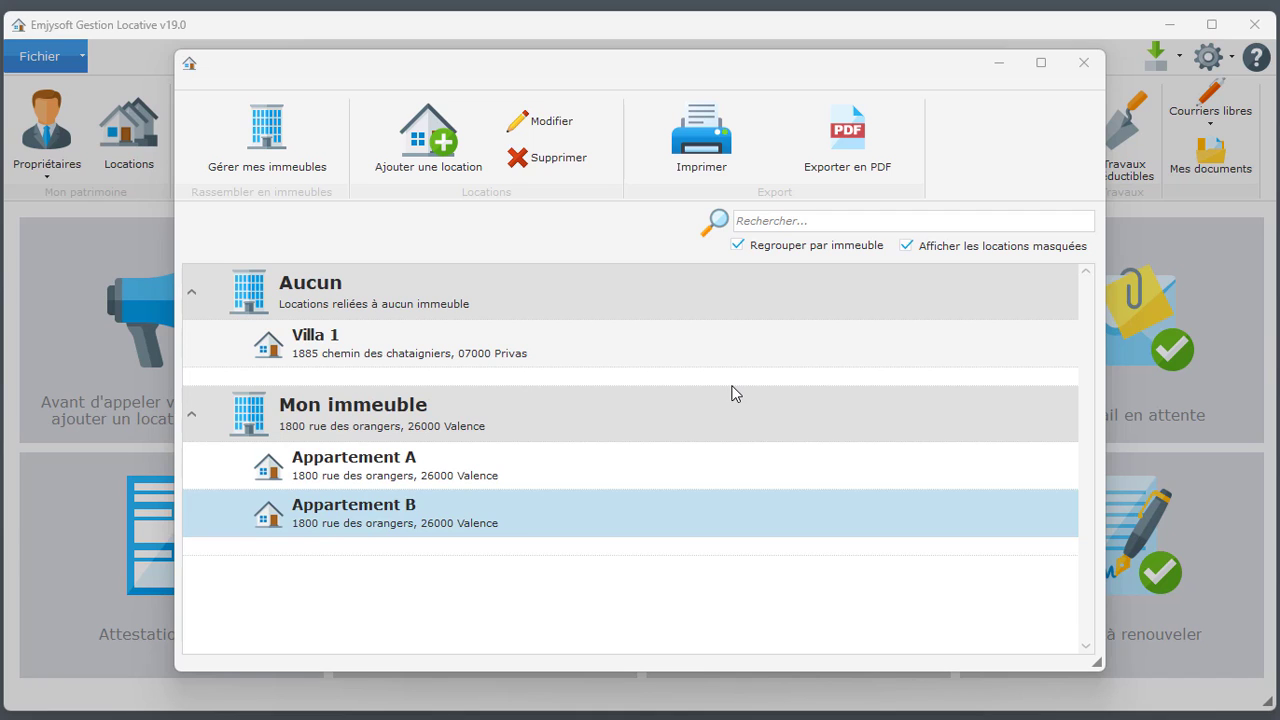
left_click(1082, 63)
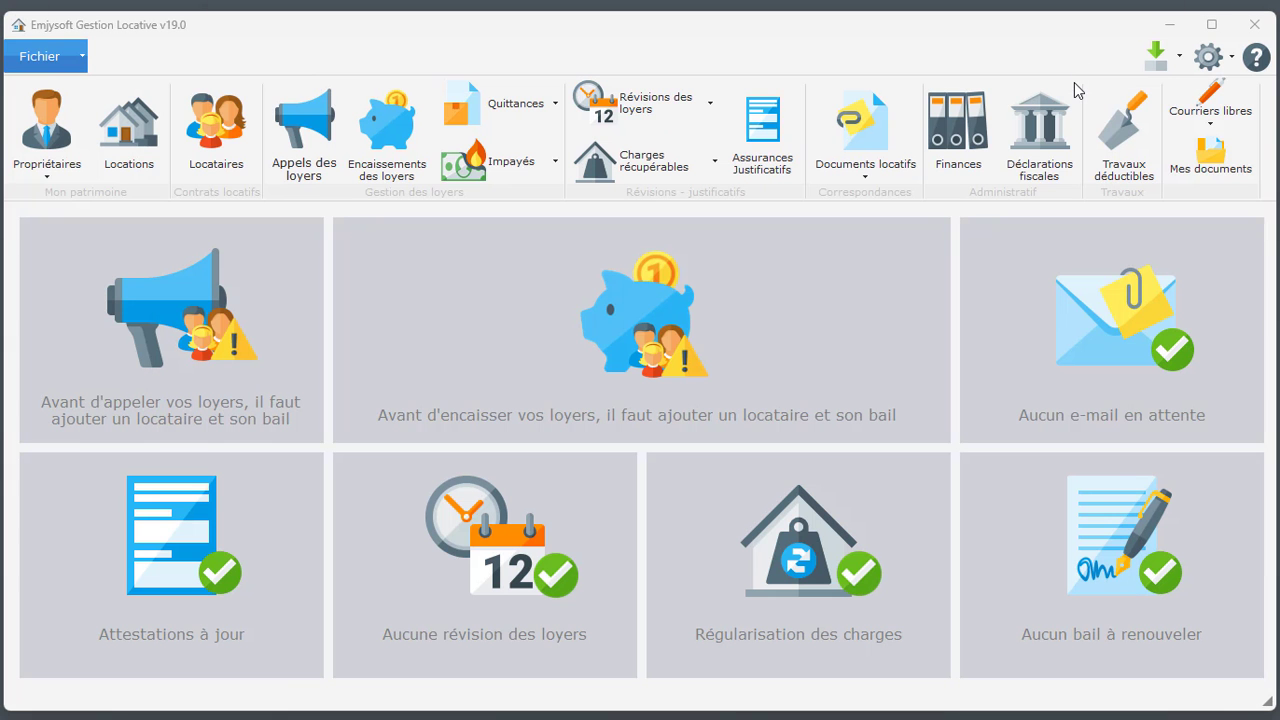
Create a new tenant record with a blank lease for the rental Villa 1.
left_click(190, 148)
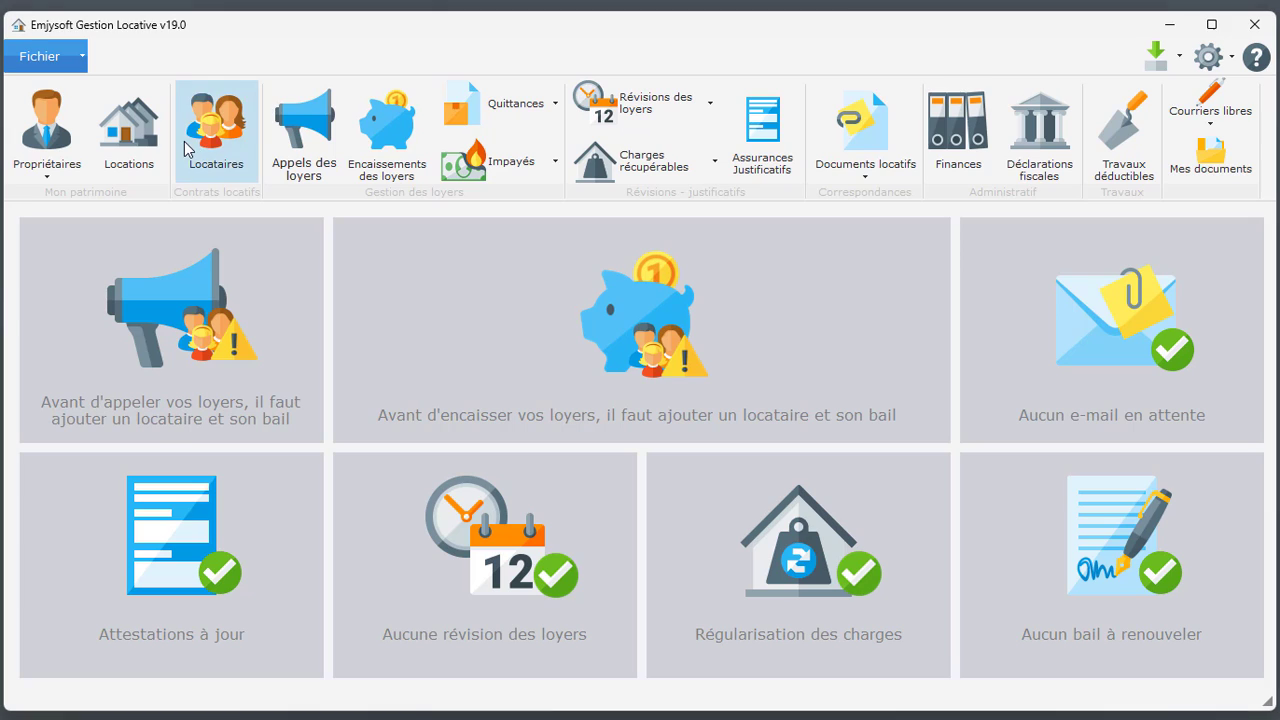
left_click(198, 112)
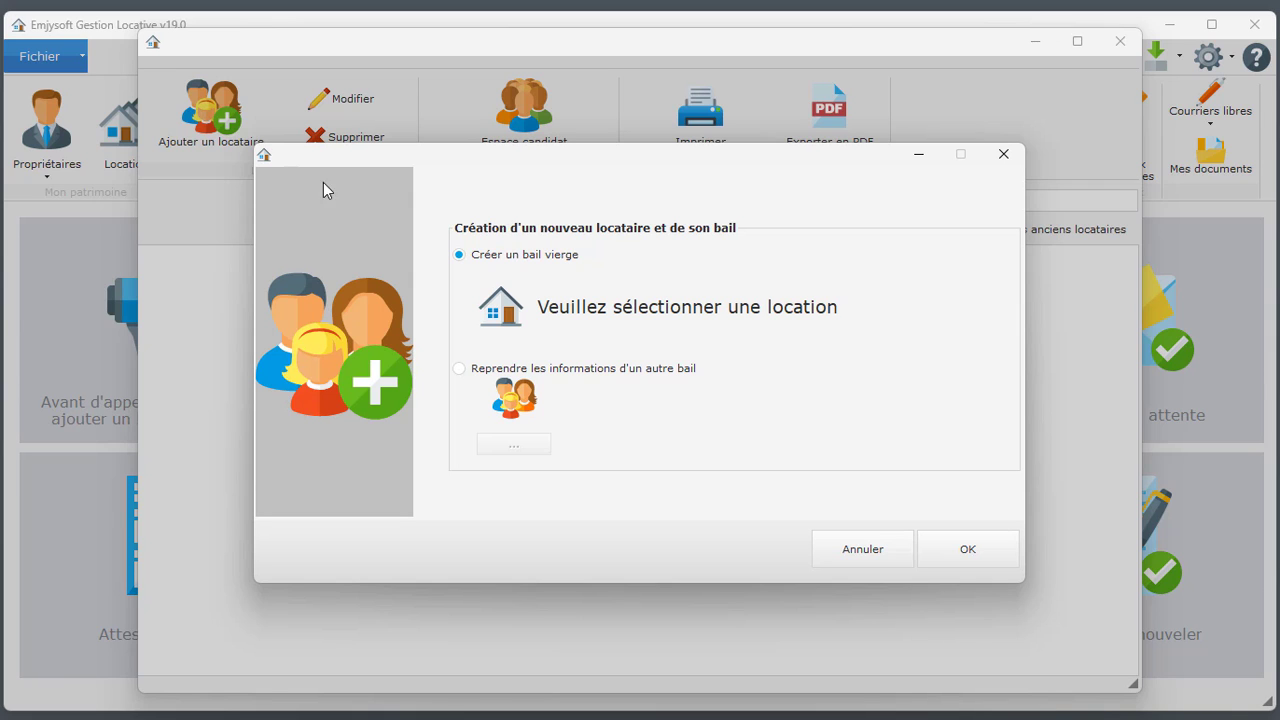
left_click(574, 309)
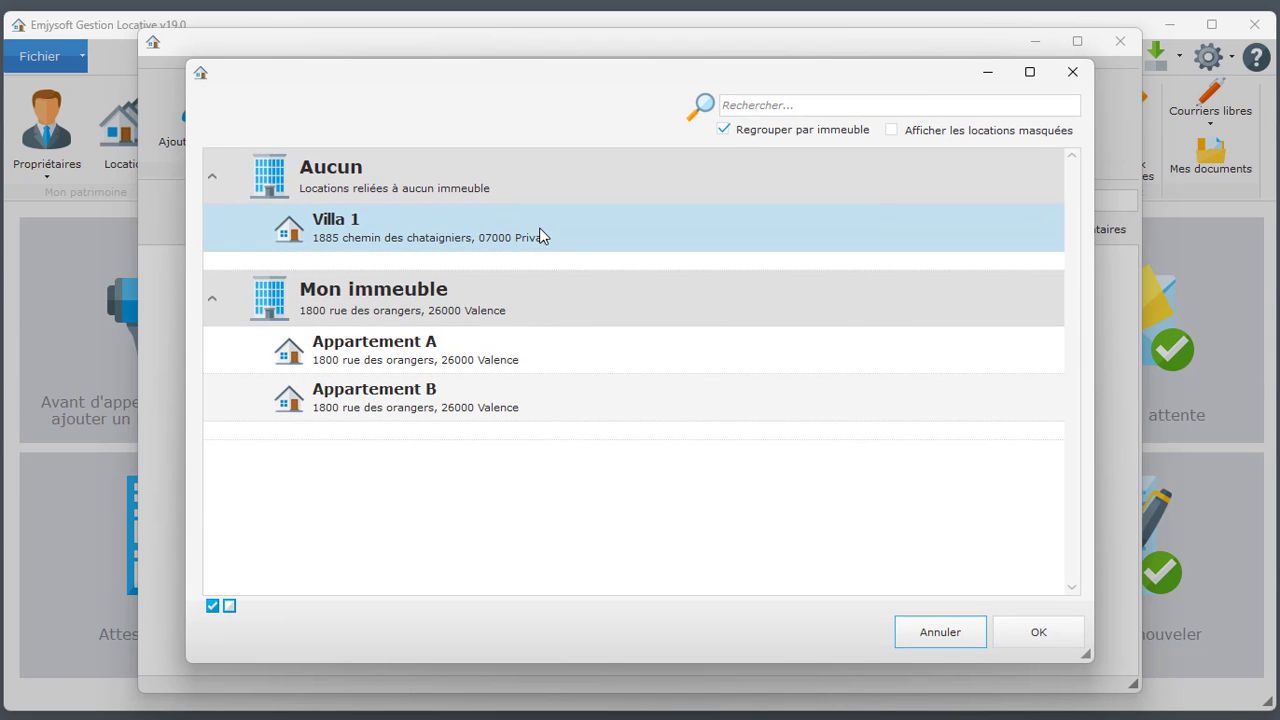
left_click(1018, 638)
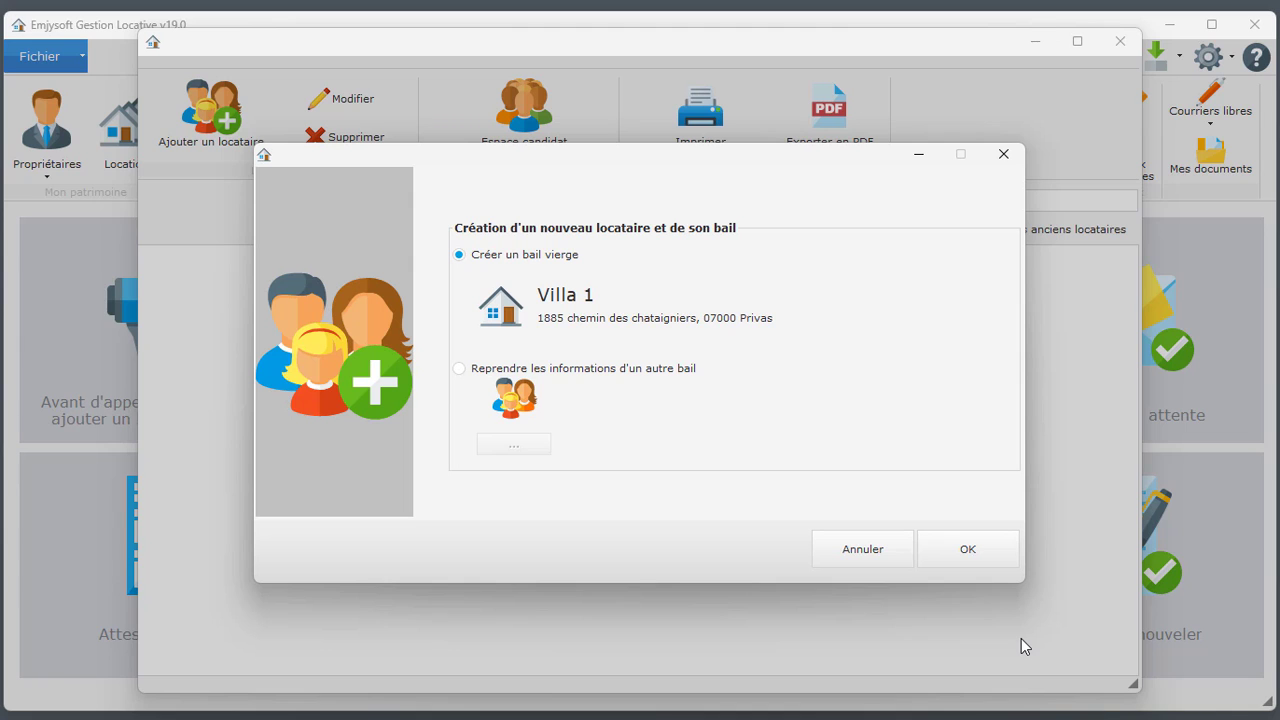
left_click(961, 554)
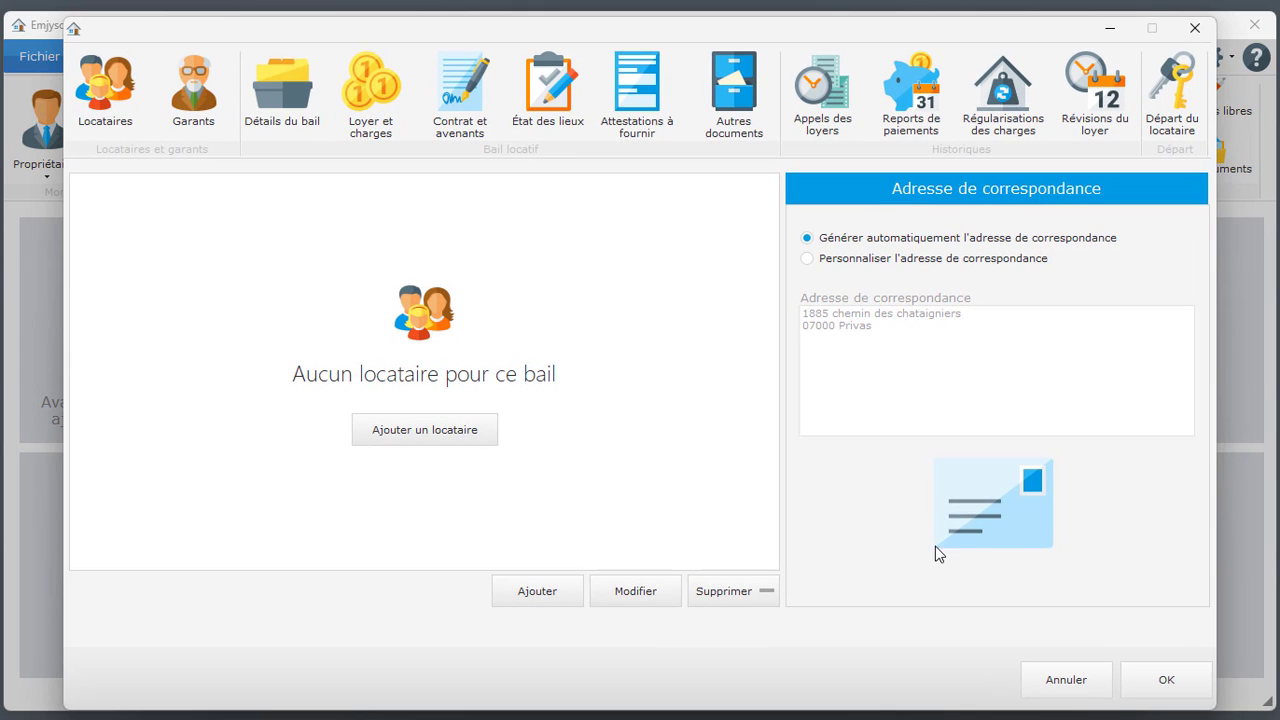
Add a tenant to the lease with the title "M. ou Mme" and enter the tenant's surname and first name.
left_click(425, 431)
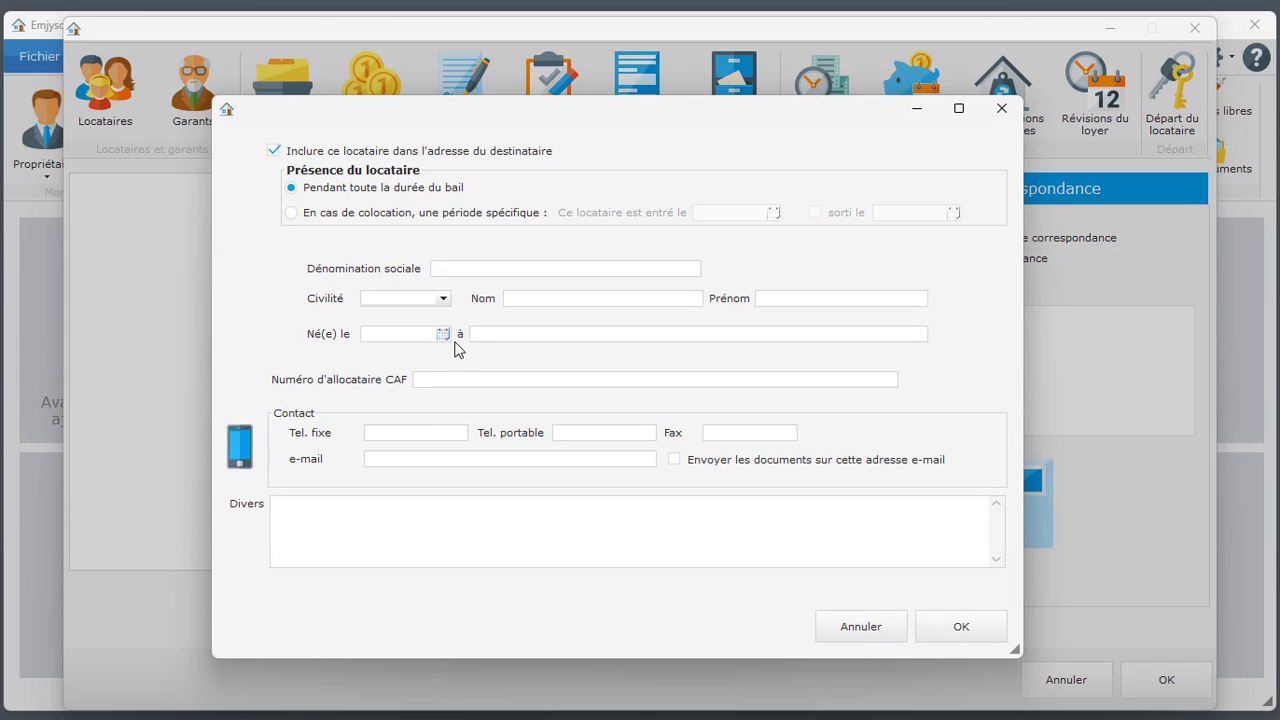
left_click(443, 298)
left_click(423, 355)
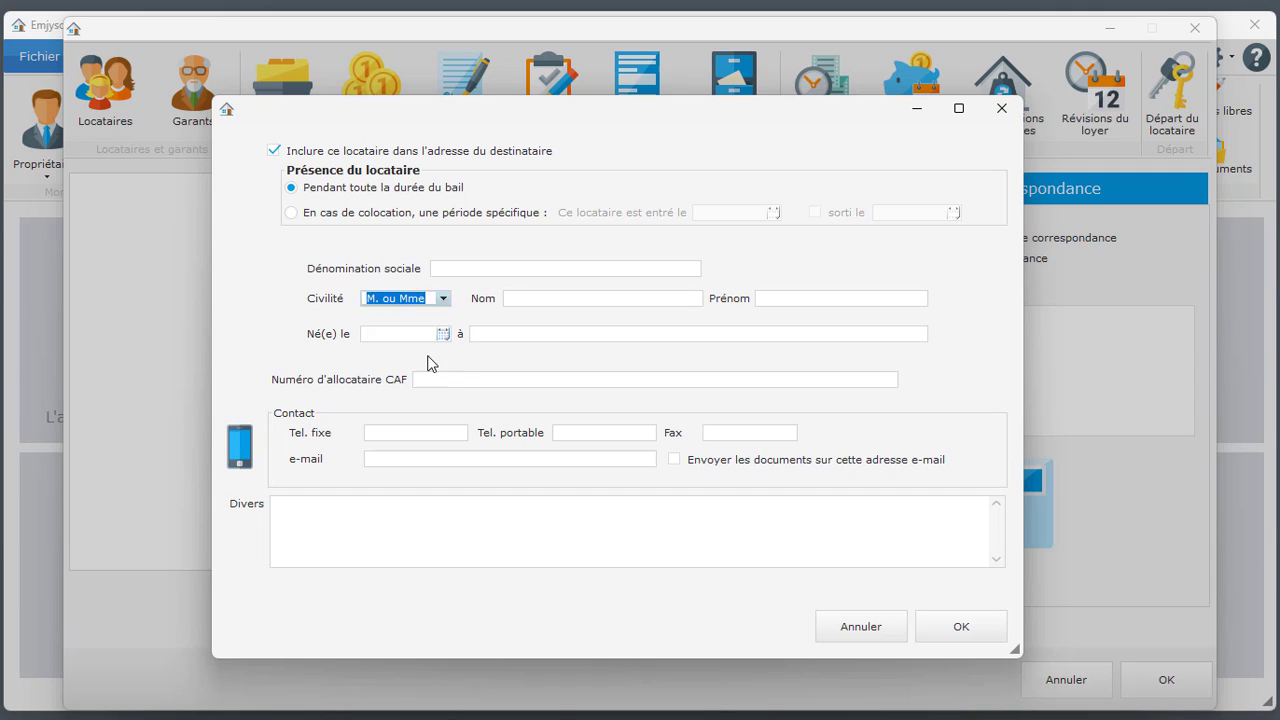
left_click(522, 299)
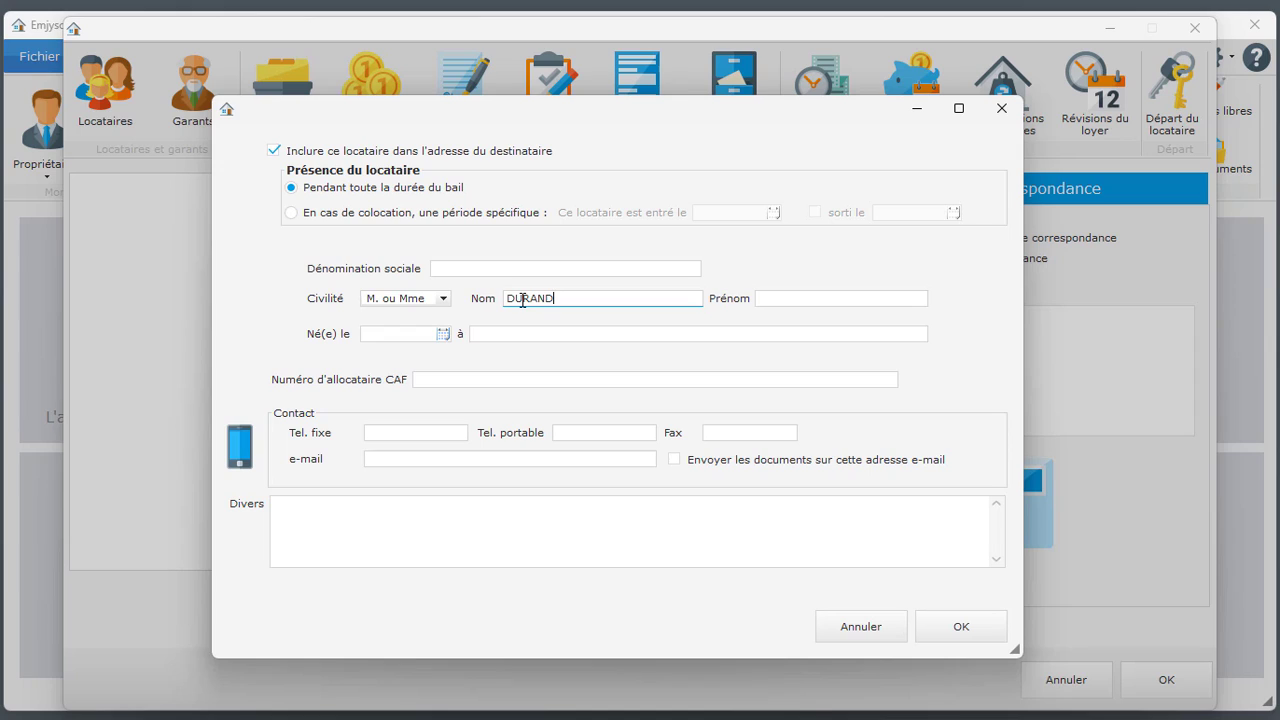
key("Tab")
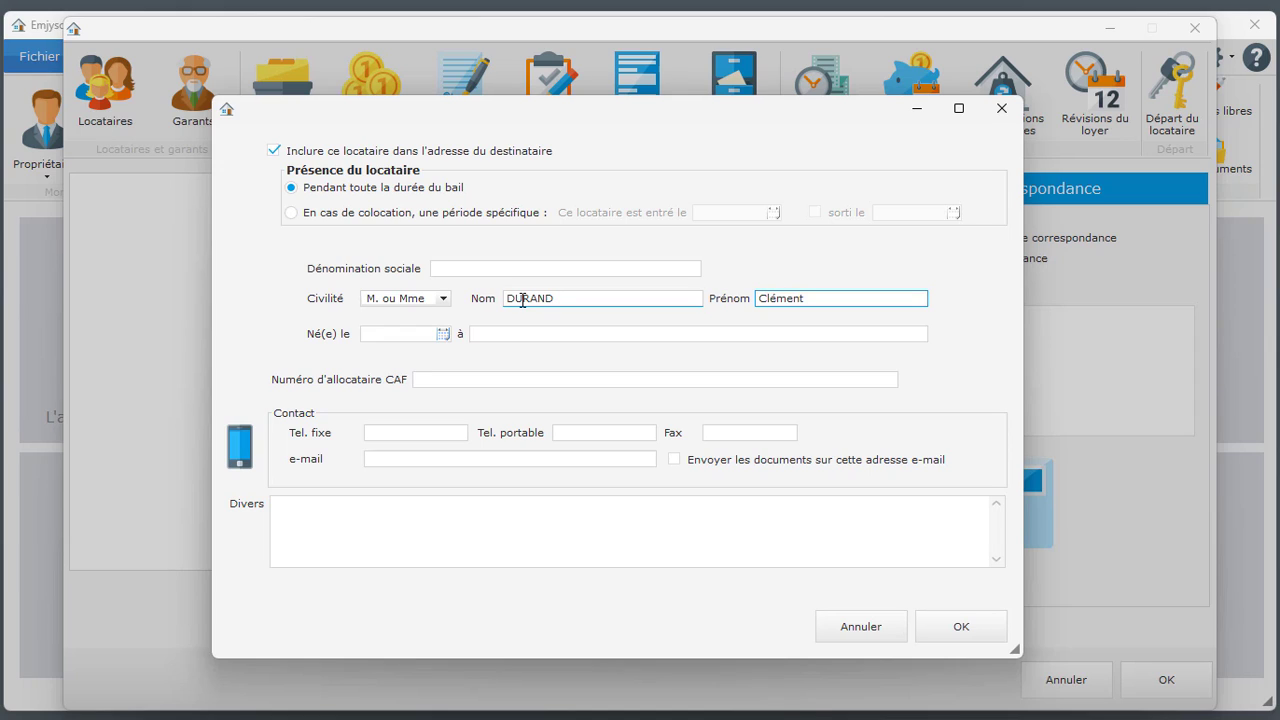
left_click(920, 617)
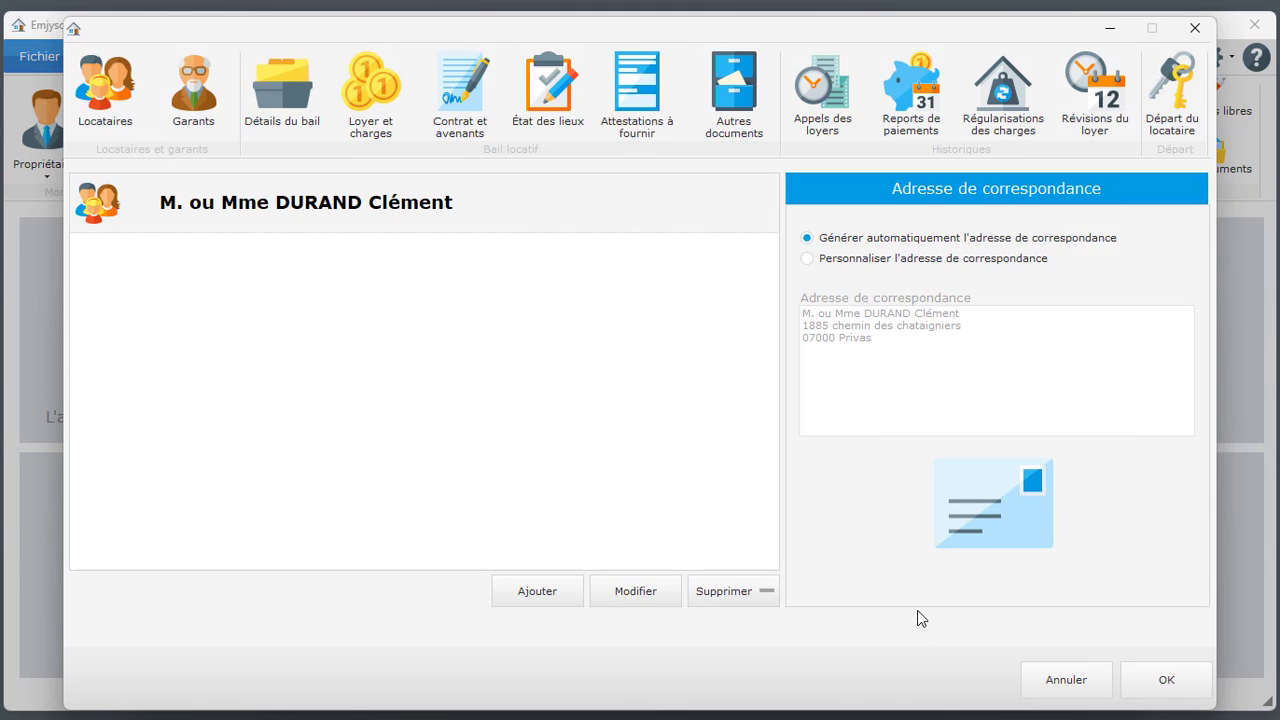
In the lease details, set the signature date to 06/01/2023, the entry date to 09/01/2023 and the last revision date to 06/01/2023.
left_click(314, 104)
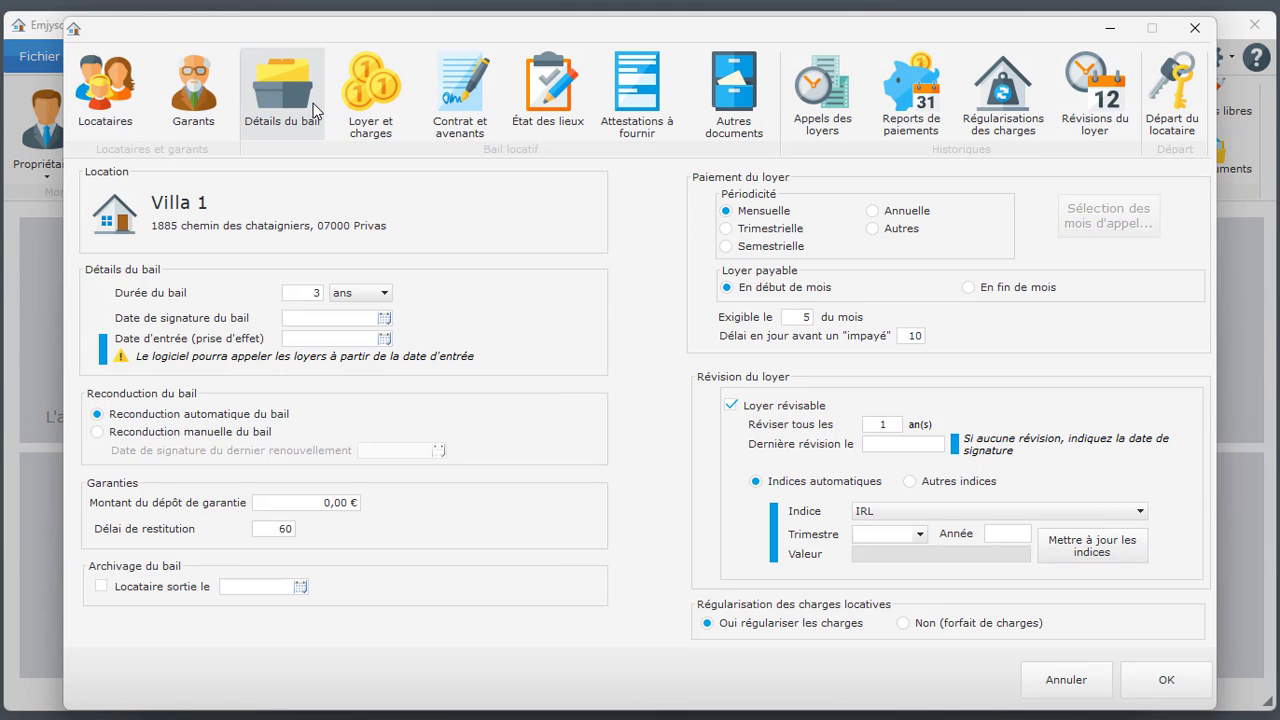
left_click(384, 318)
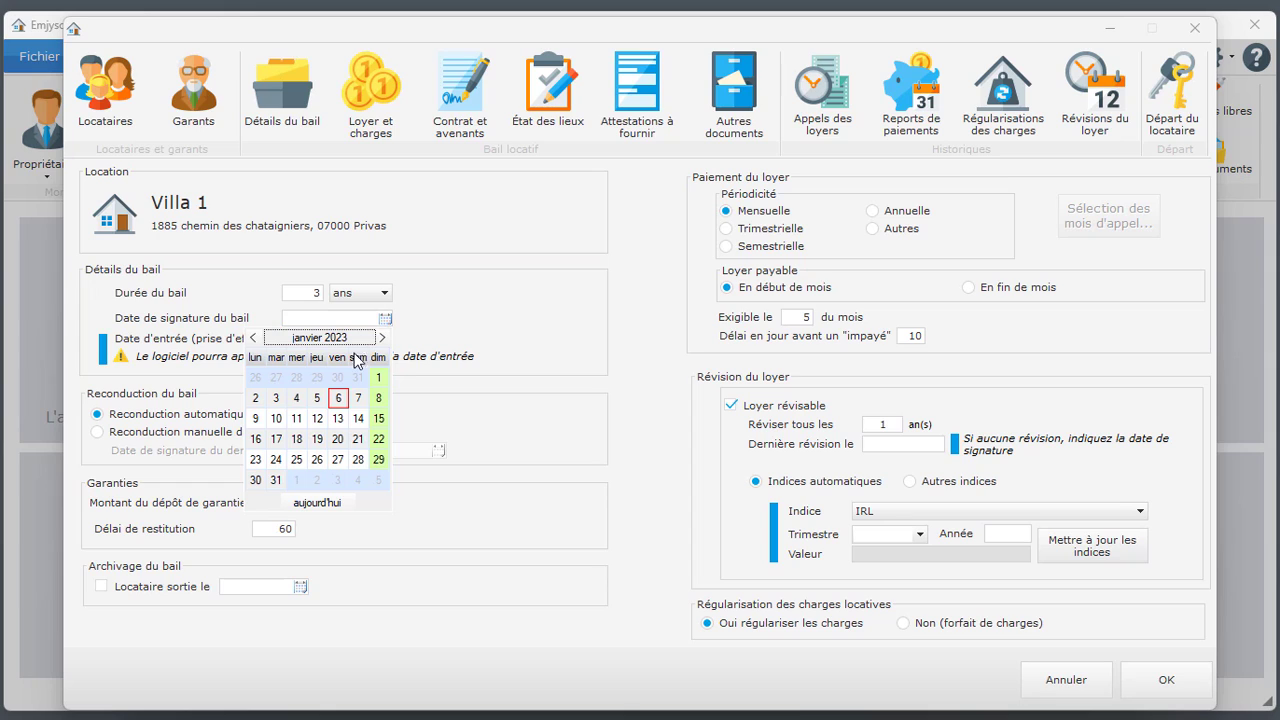
left_click(338, 398)
left_click(384, 338)
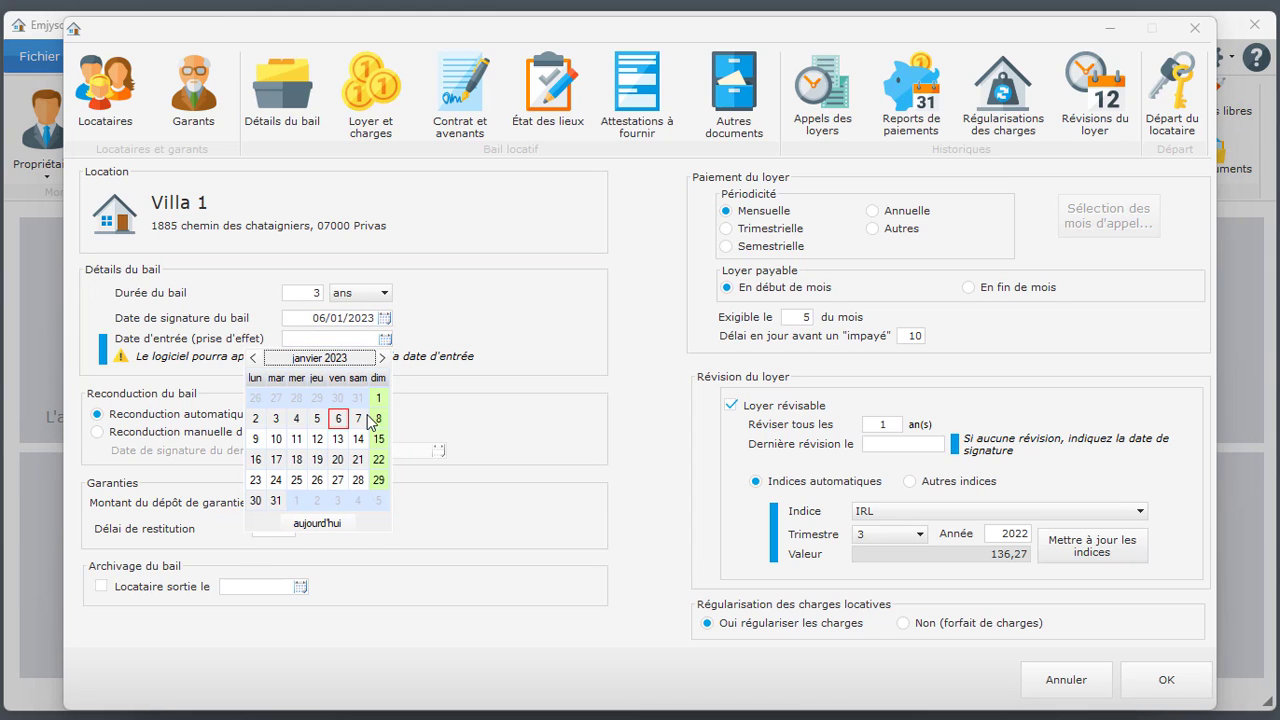
left_click(256, 439)
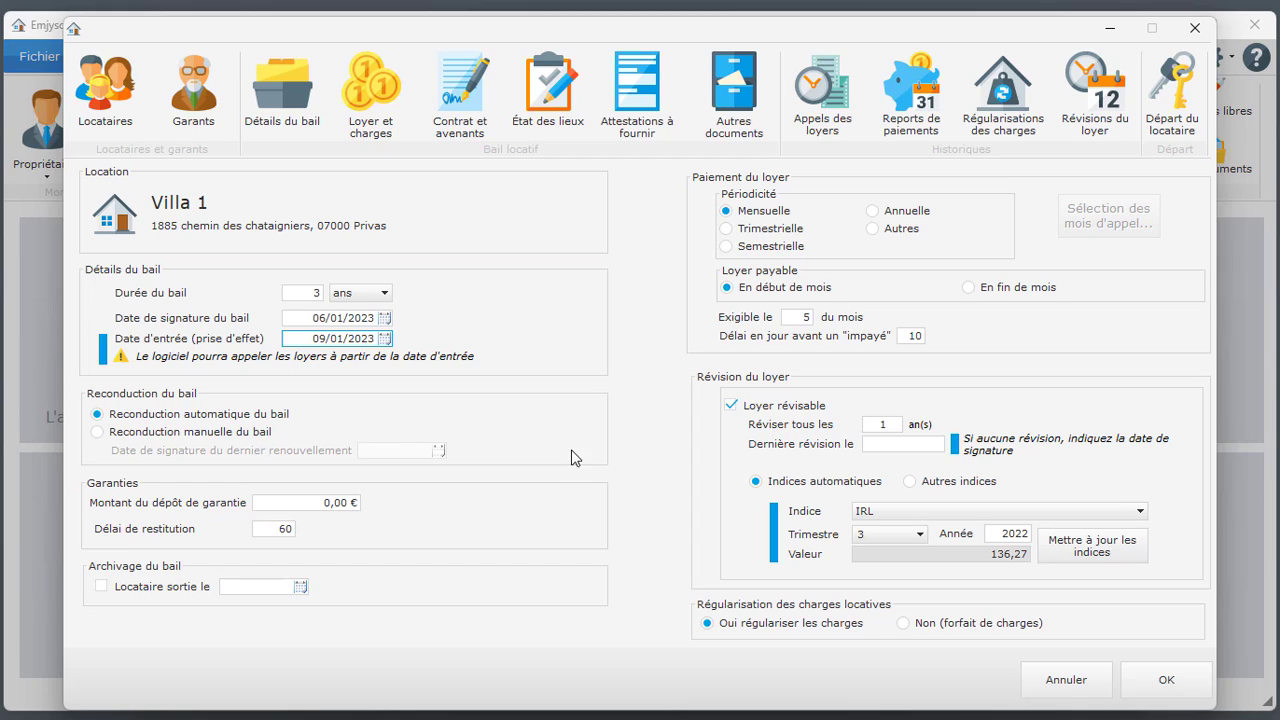
left_click(930, 444)
type("06/01/2023")
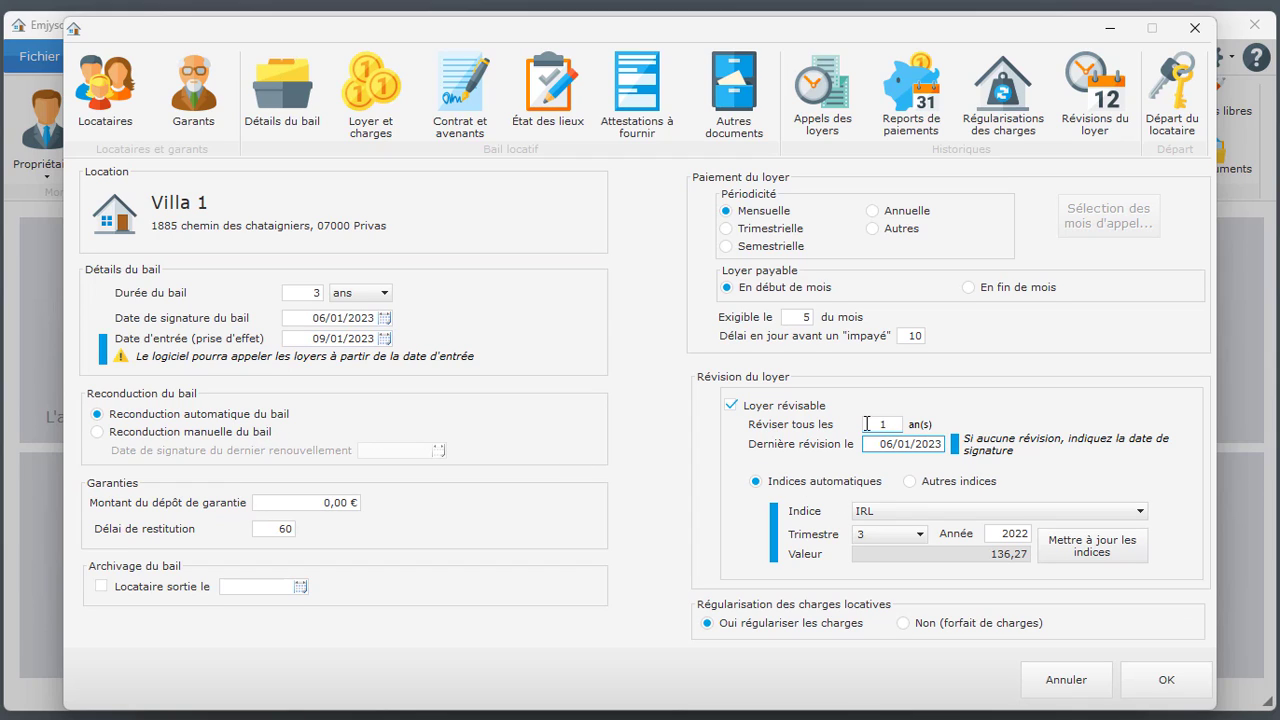
Add a "Loyer" line of 800 € to the lease's rent and charges.
left_click(398, 97)
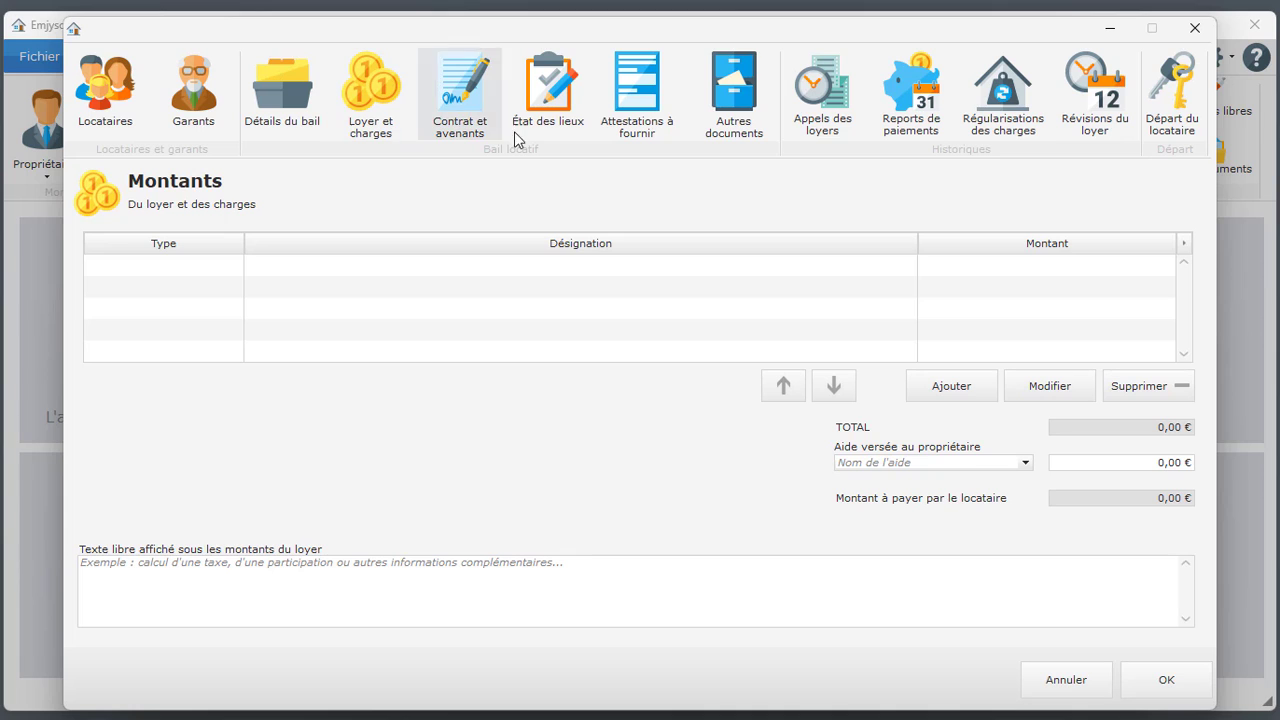
left_click(910, 389)
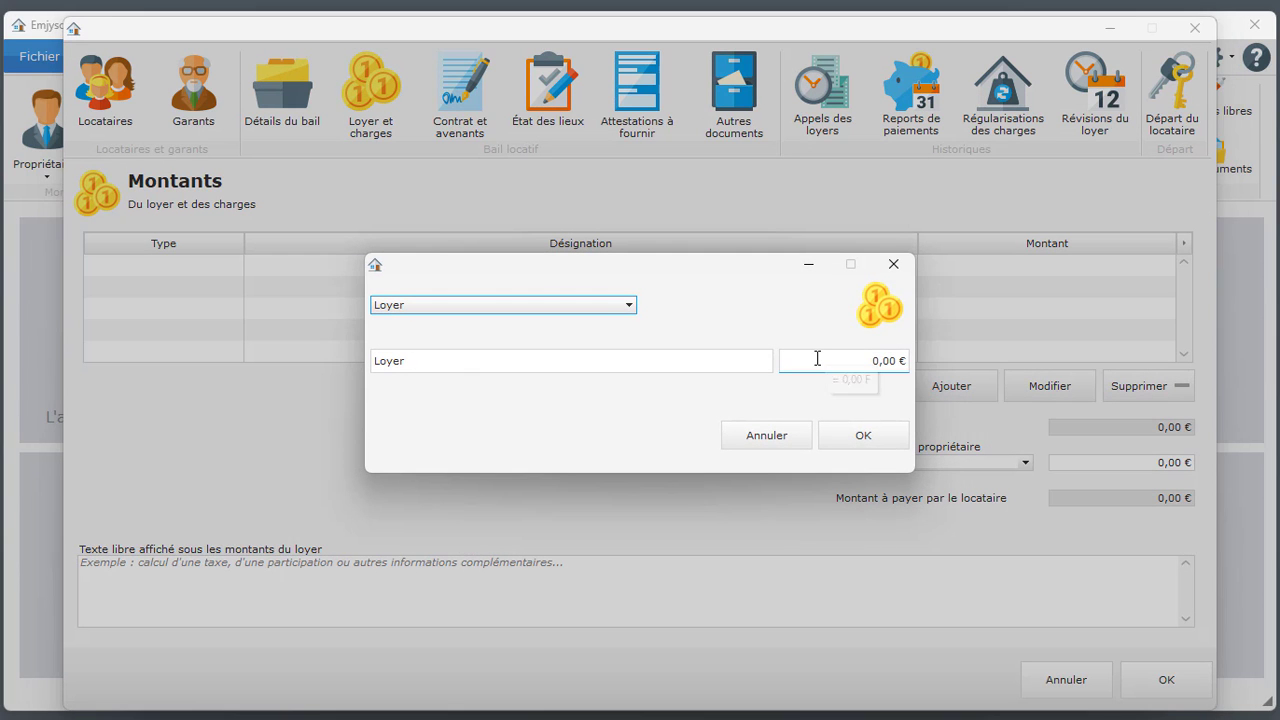
left_click(817, 358)
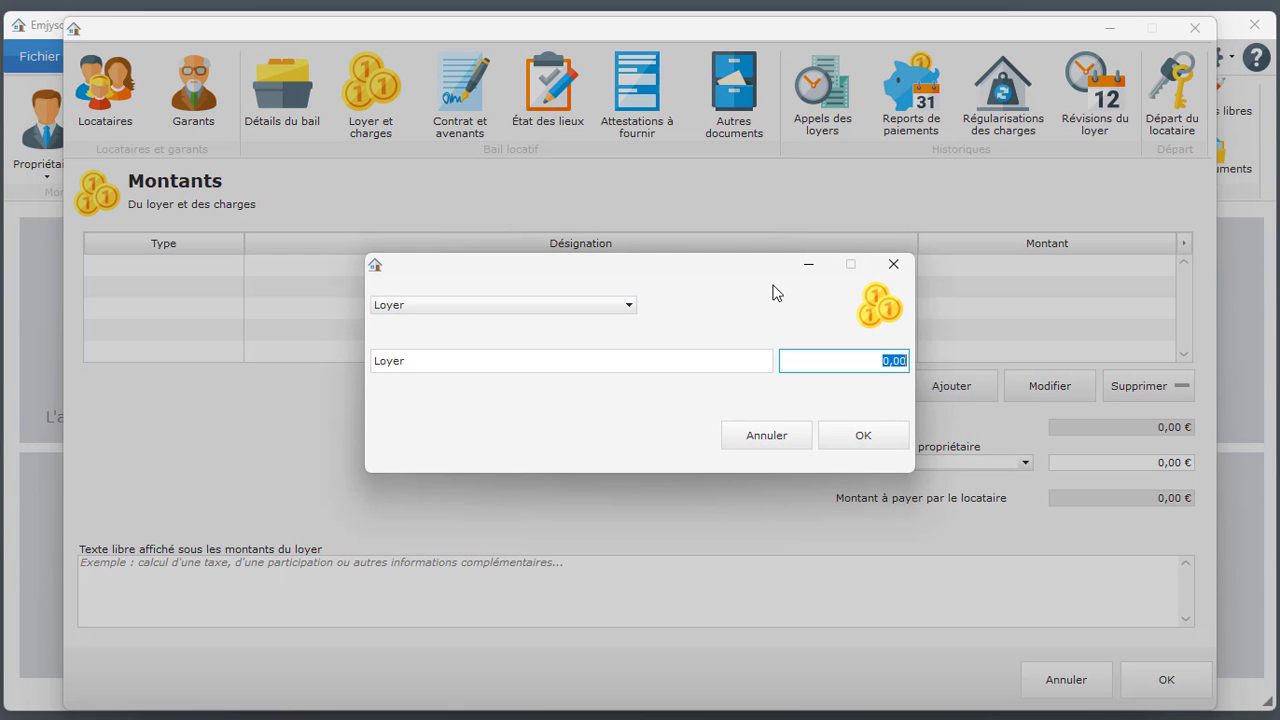
type("8")
left_click(843, 435)
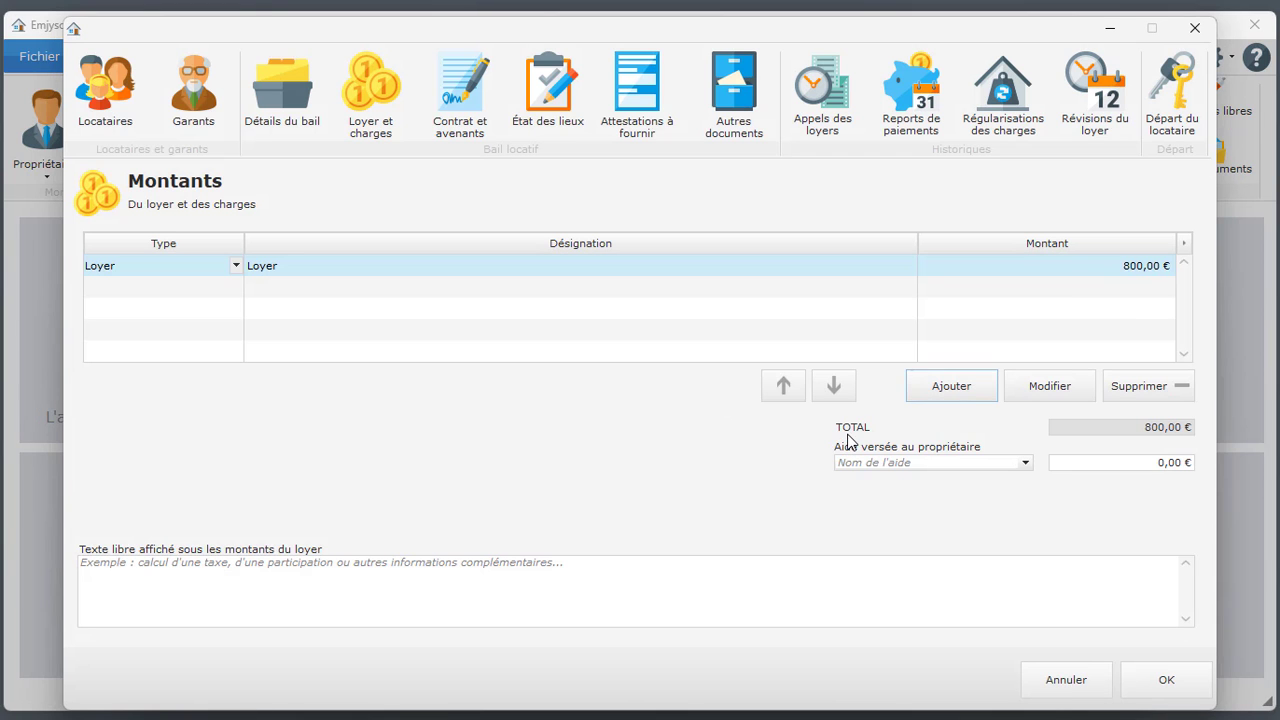
Add a "Charges" line for "Provisions de charges" of 50 € to the amounts and save the lease.
left_click(936, 388)
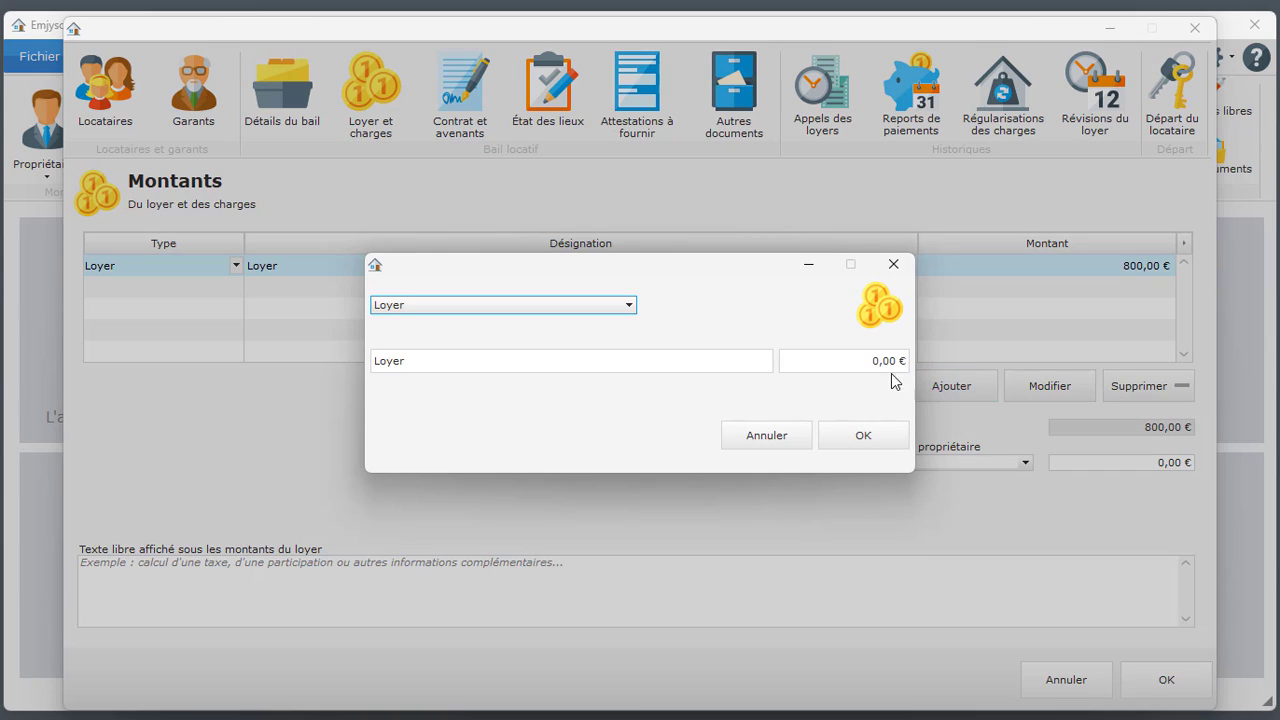
left_click(868, 362)
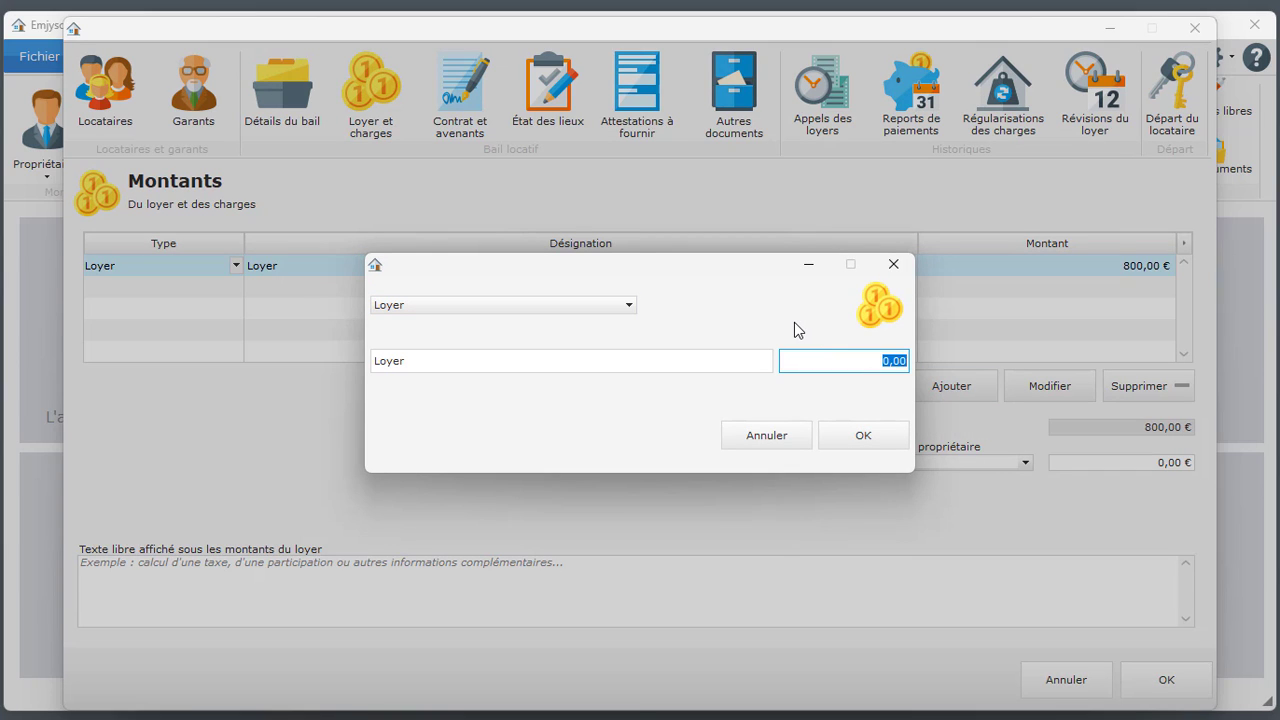
type("50")
left_click(609, 306)
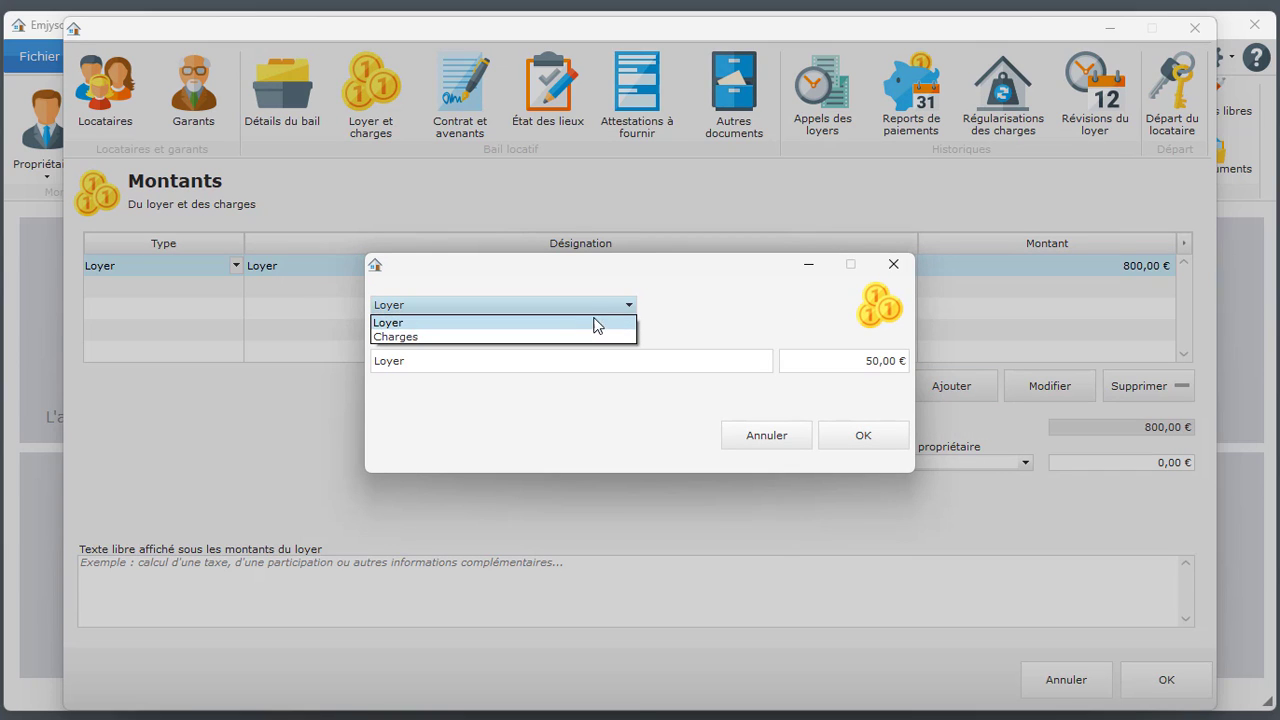
left_click(587, 340)
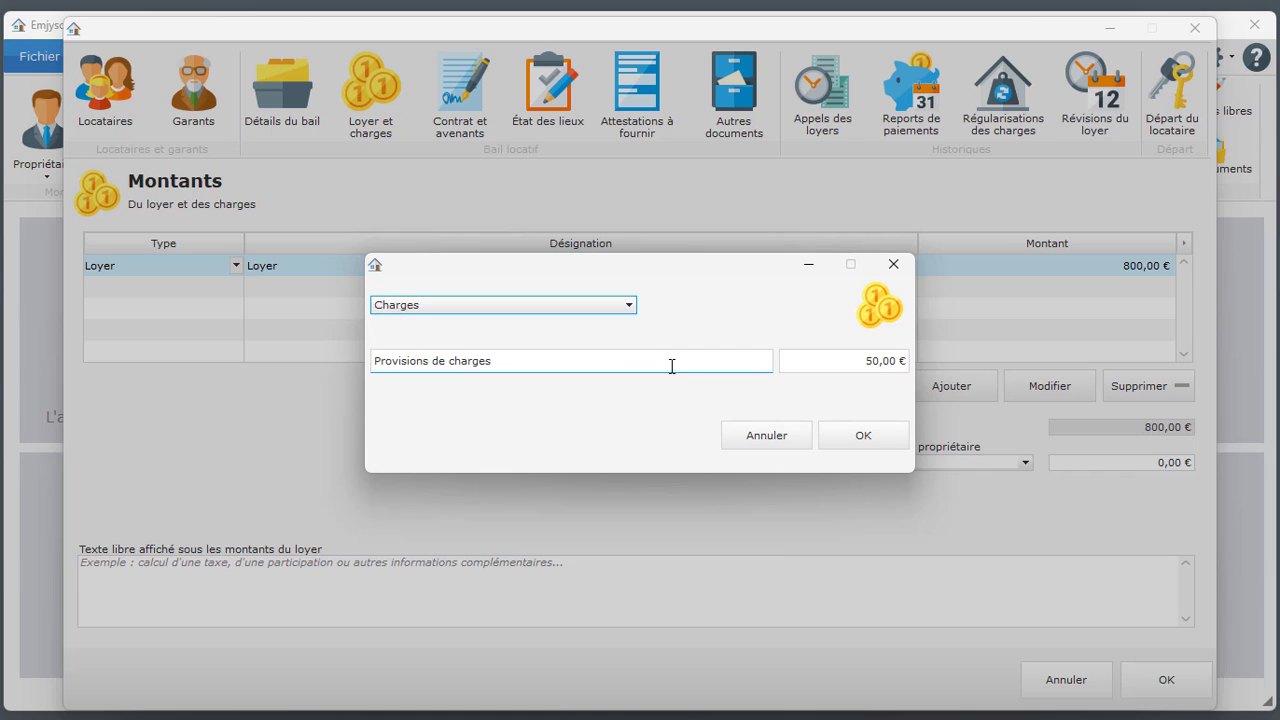
left_click(870, 445)
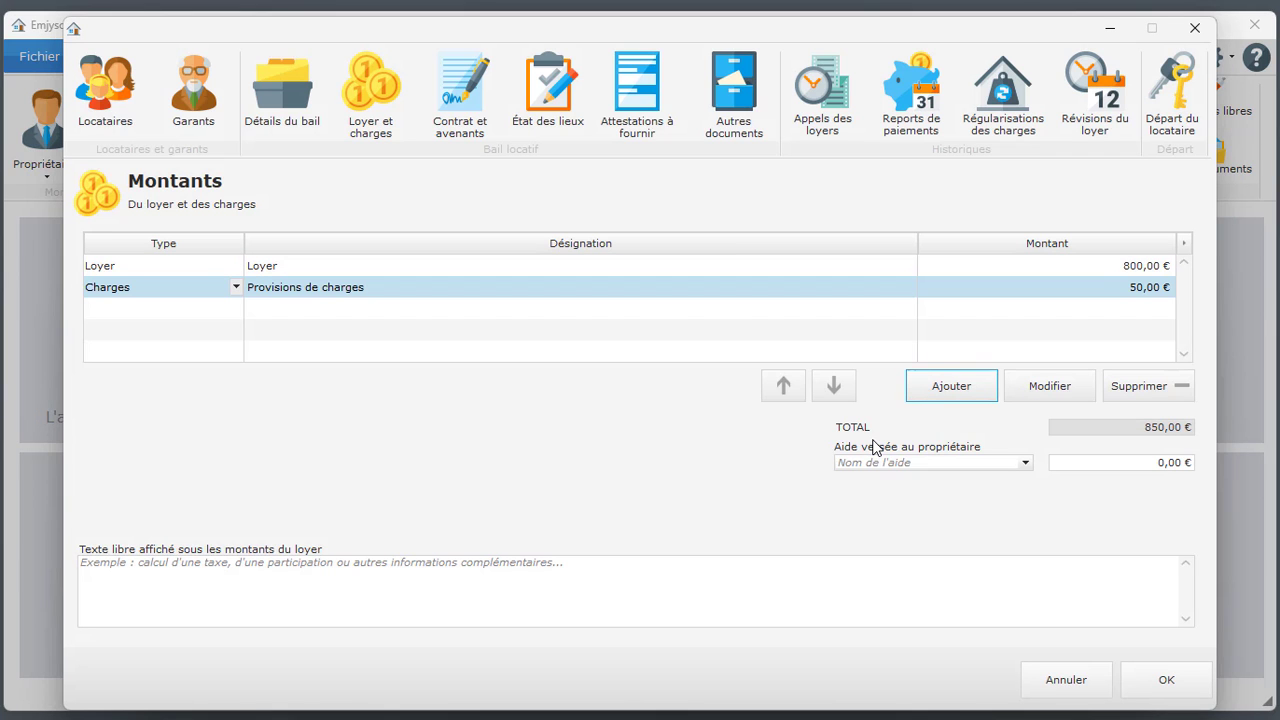
left_click(1166, 679)
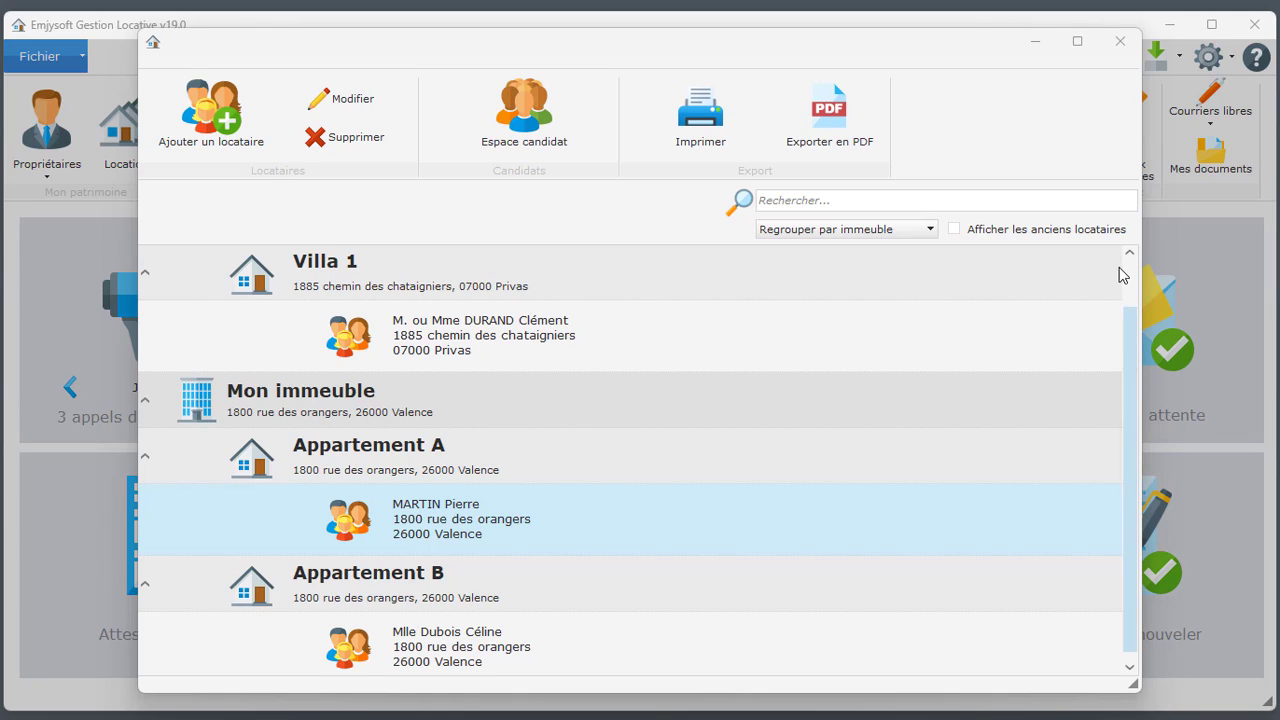
Leave the tenant list and generate the rent calls for Janvier 2023.
left_click(1120, 41)
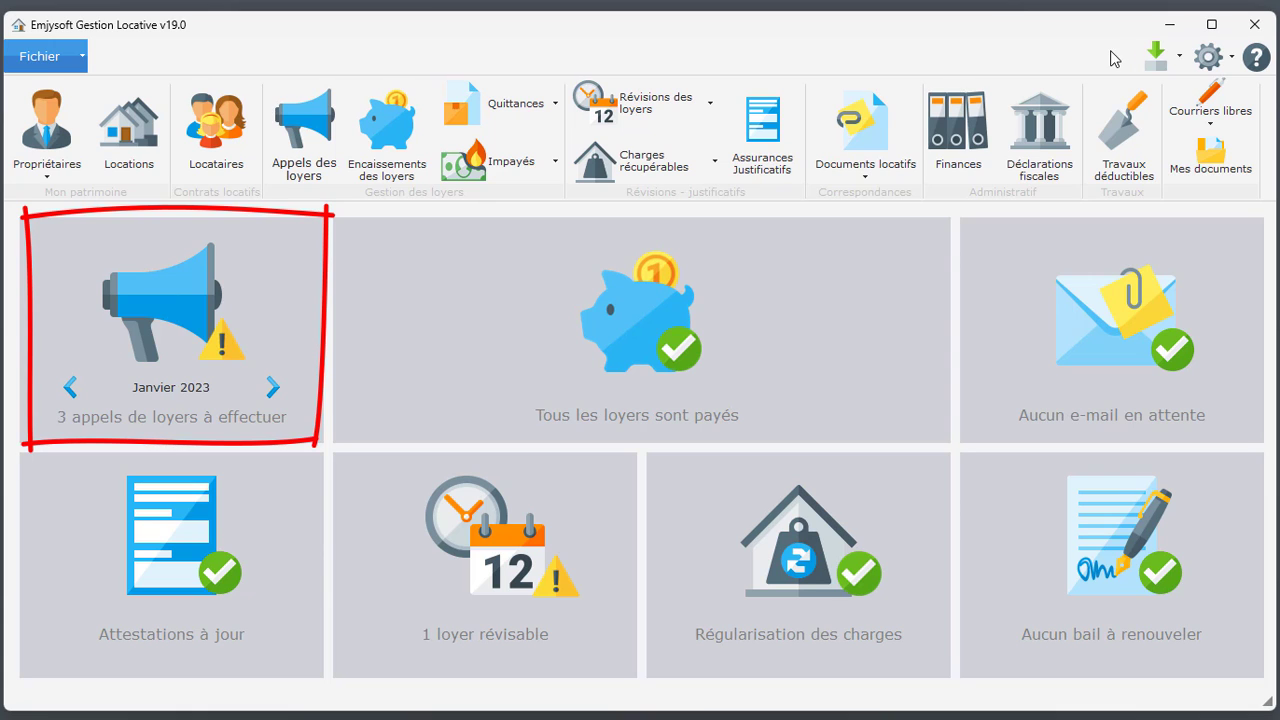
left_click(196, 299)
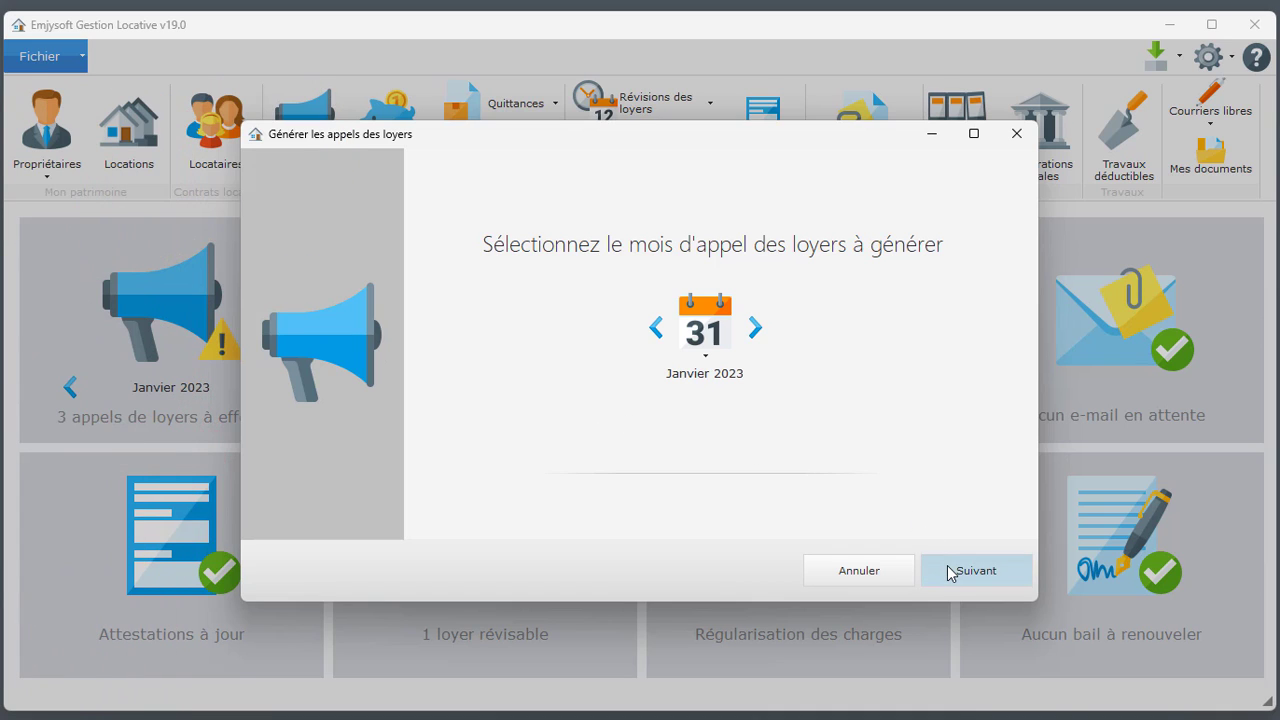
left_click(948, 567)
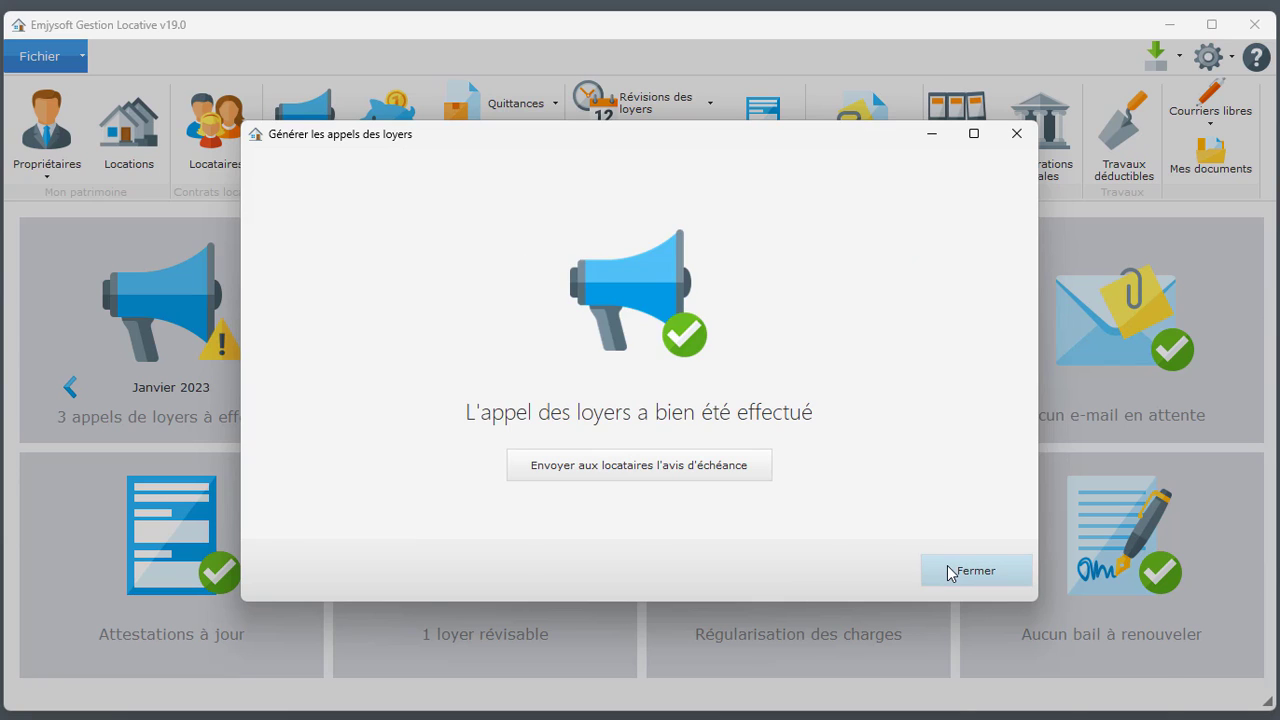
left_click(950, 571)
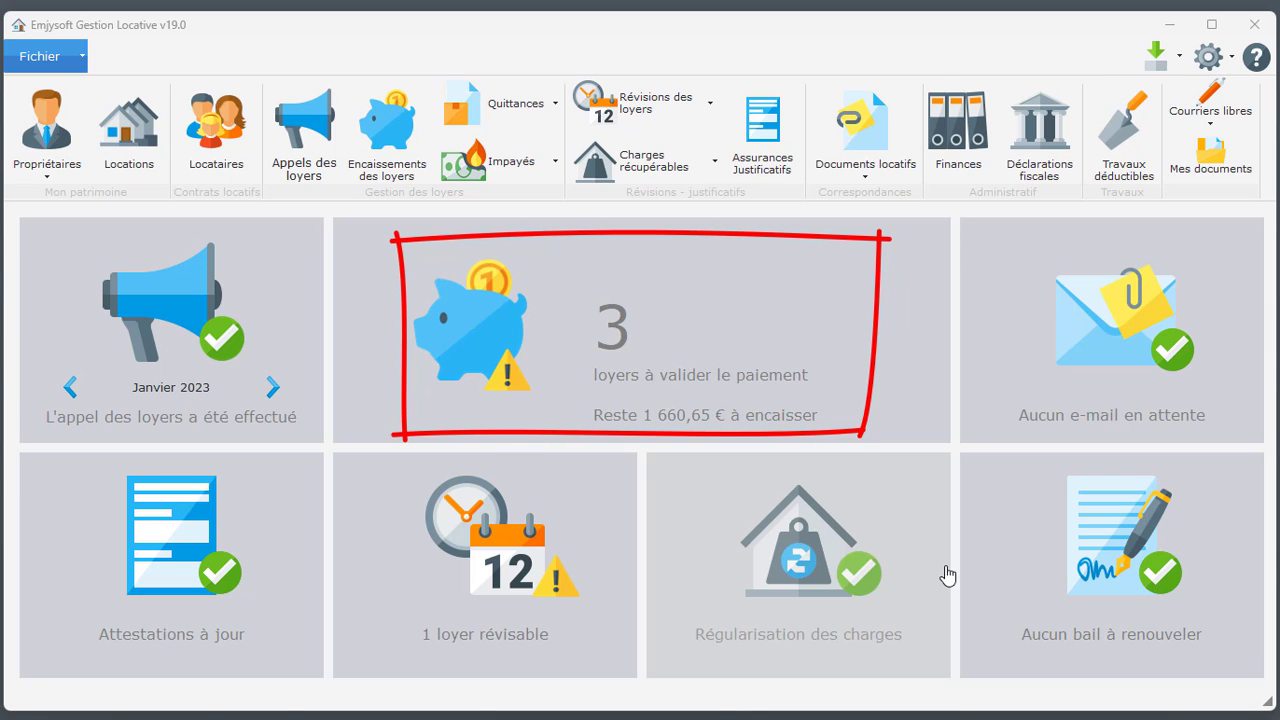
Record both the tenant's share and the housing aid for Appartement A's January 2023 rent as paid.
left_click(503, 316)
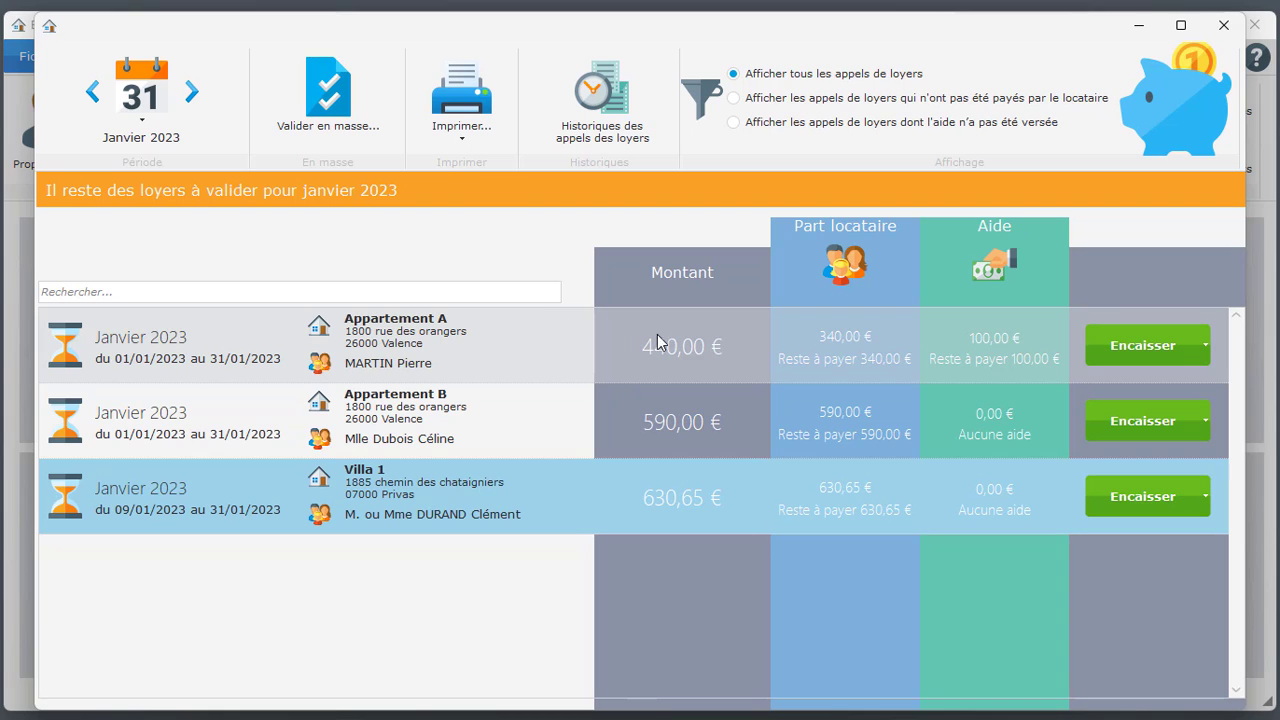
left_click(1165, 352)
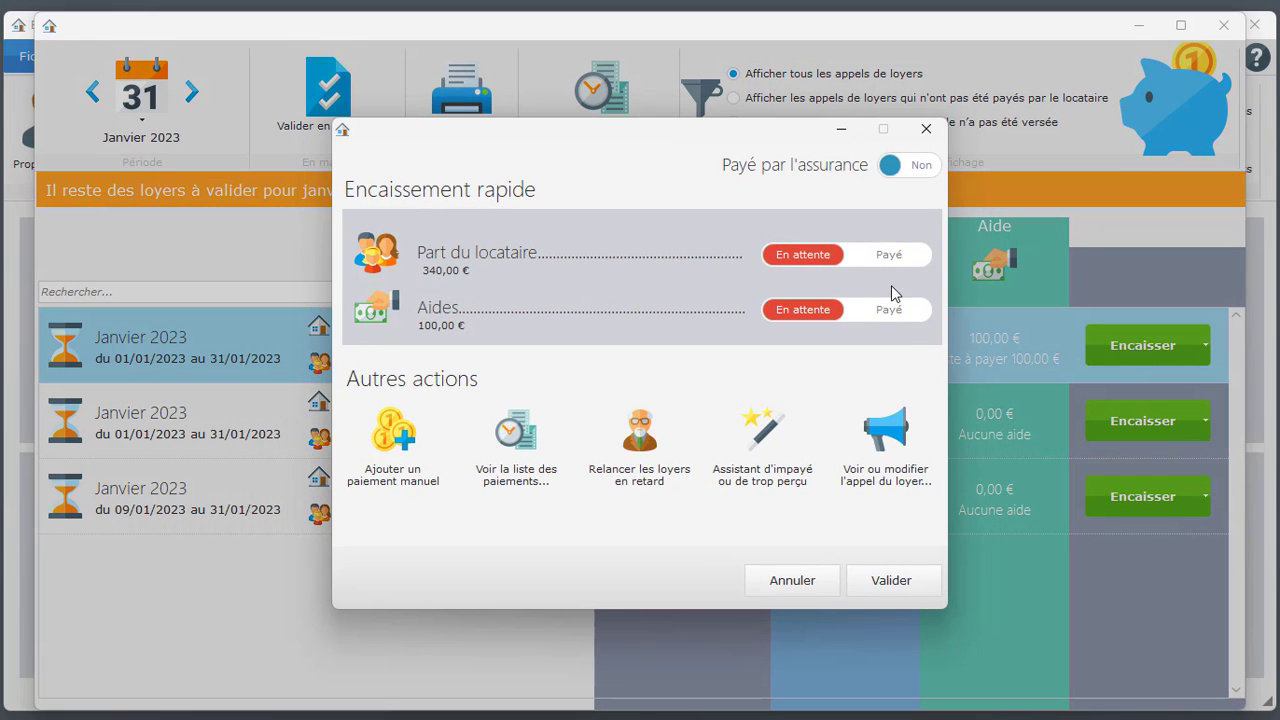
left_click(859, 258)
left_click(840, 310)
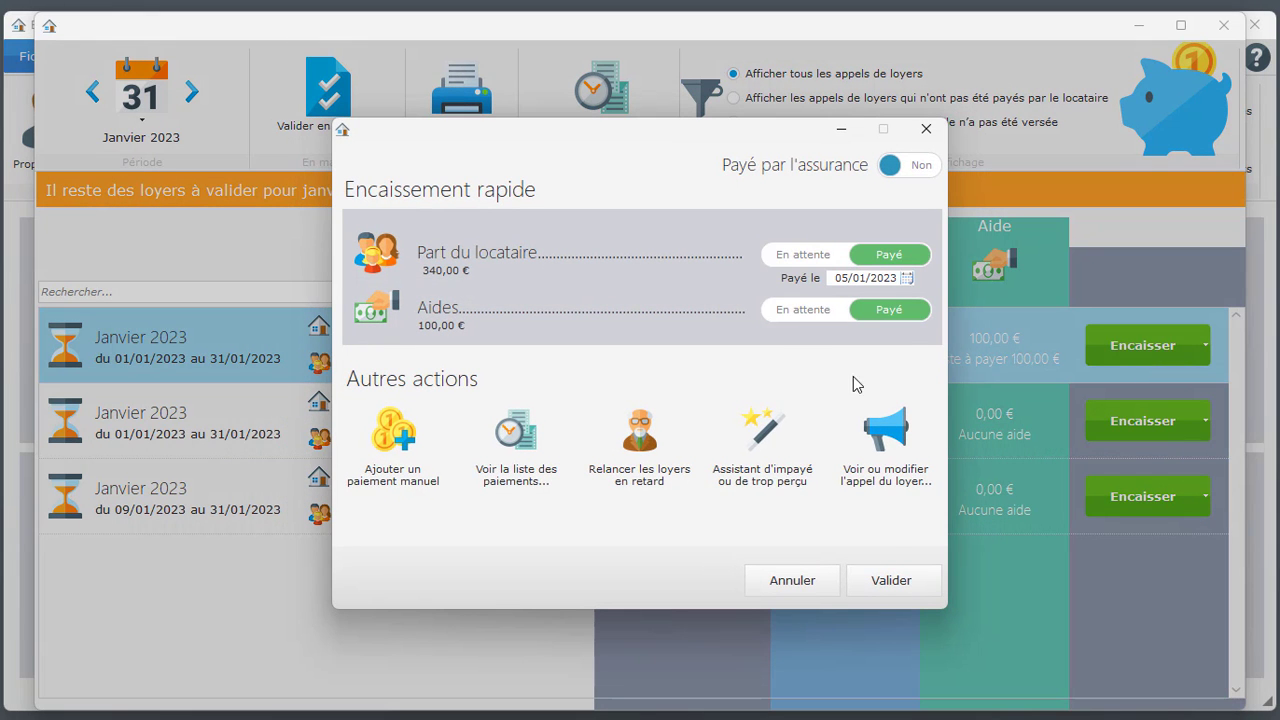
left_click(893, 570)
Record the tenant's share of the January 2023 rent as paid for Appartement B and Villa 1, and return to the dashboard.
left_click(1122, 440)
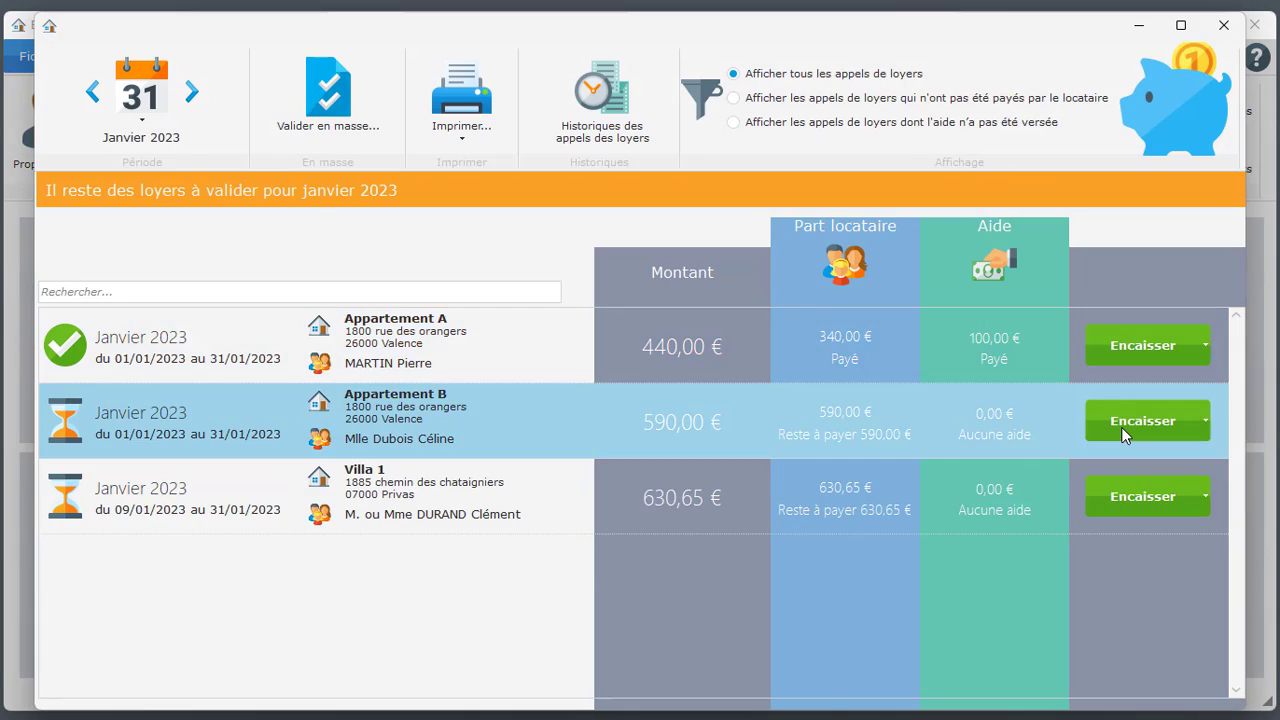
left_click(886, 256)
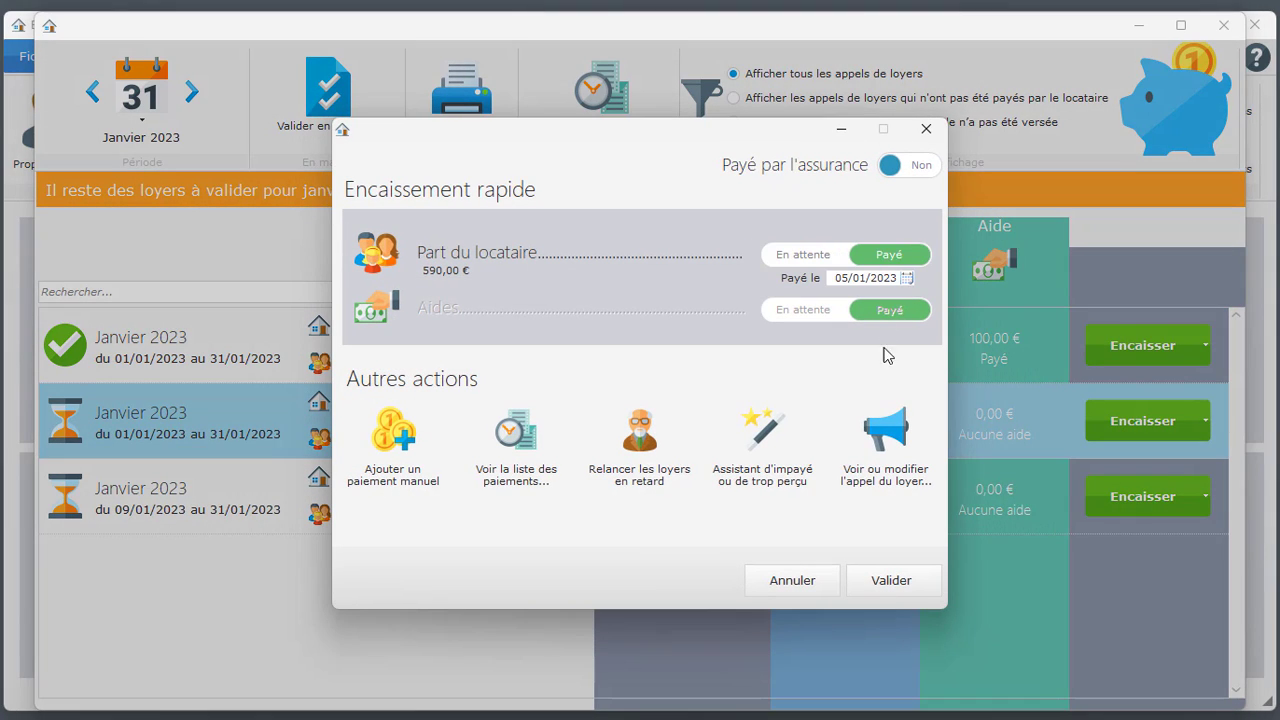
left_click(891, 580)
left_click(1108, 500)
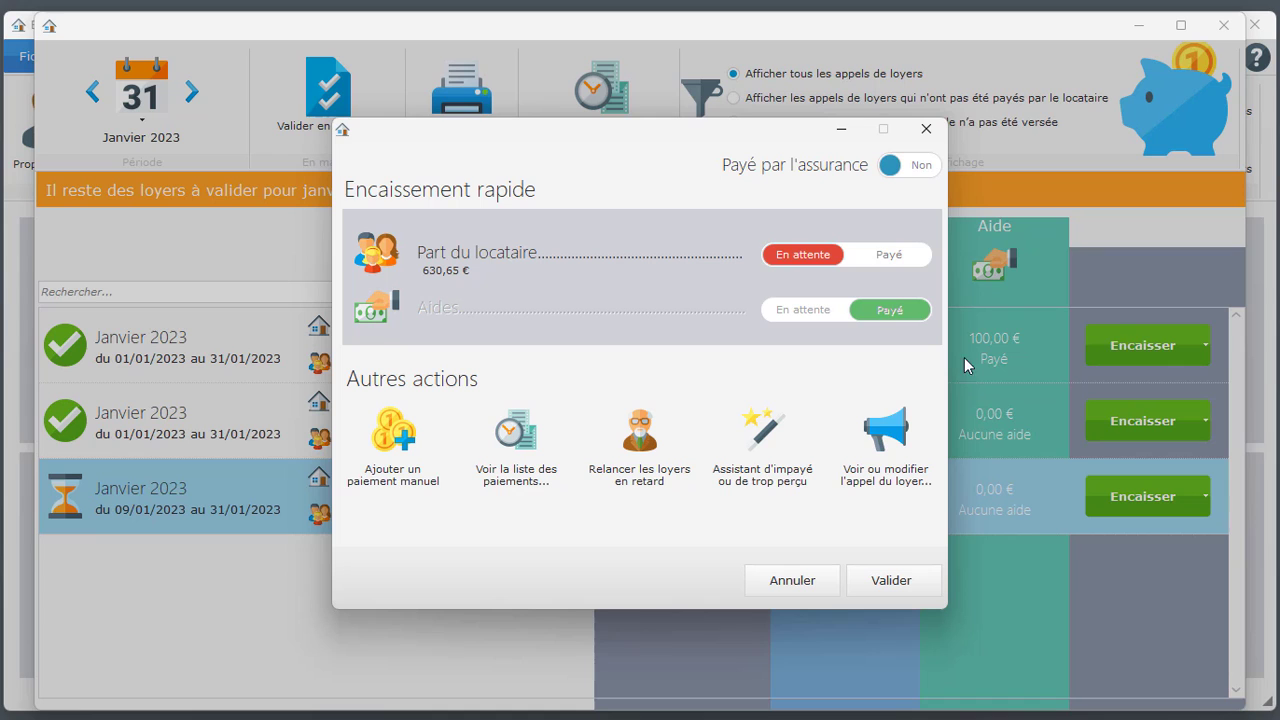
left_click(876, 258)
left_click(891, 580)
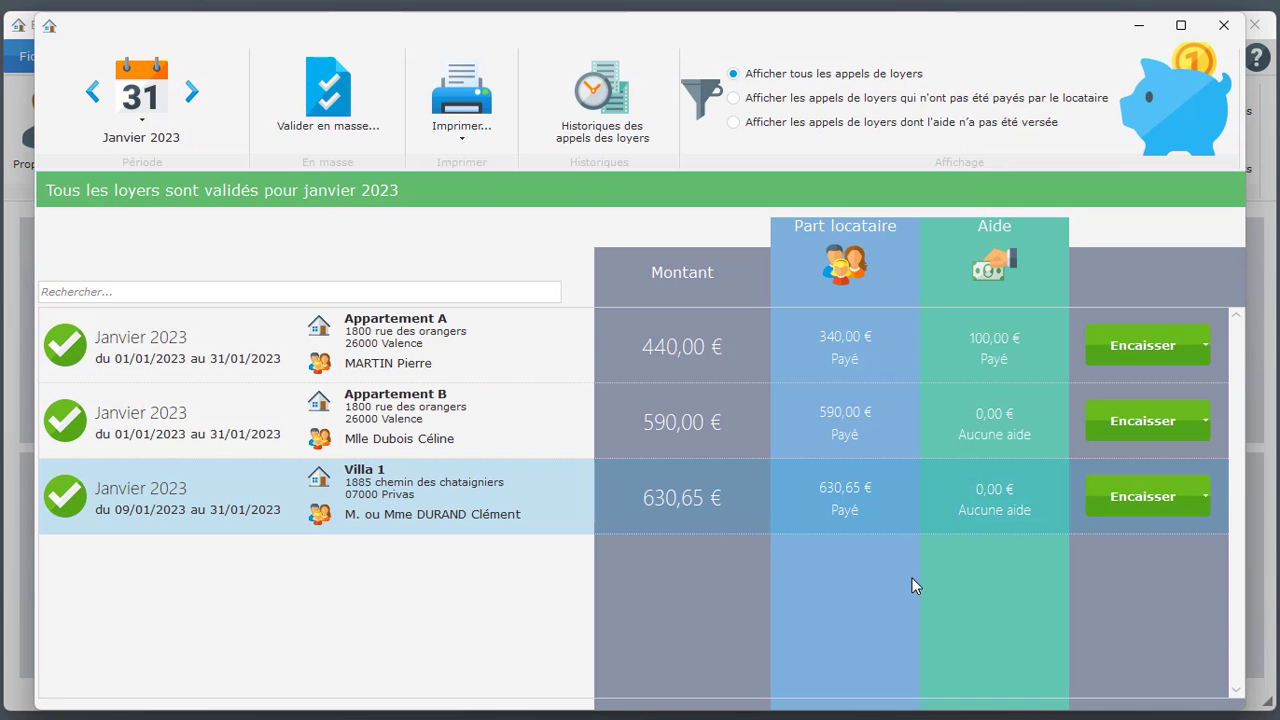
left_click(1223, 25)
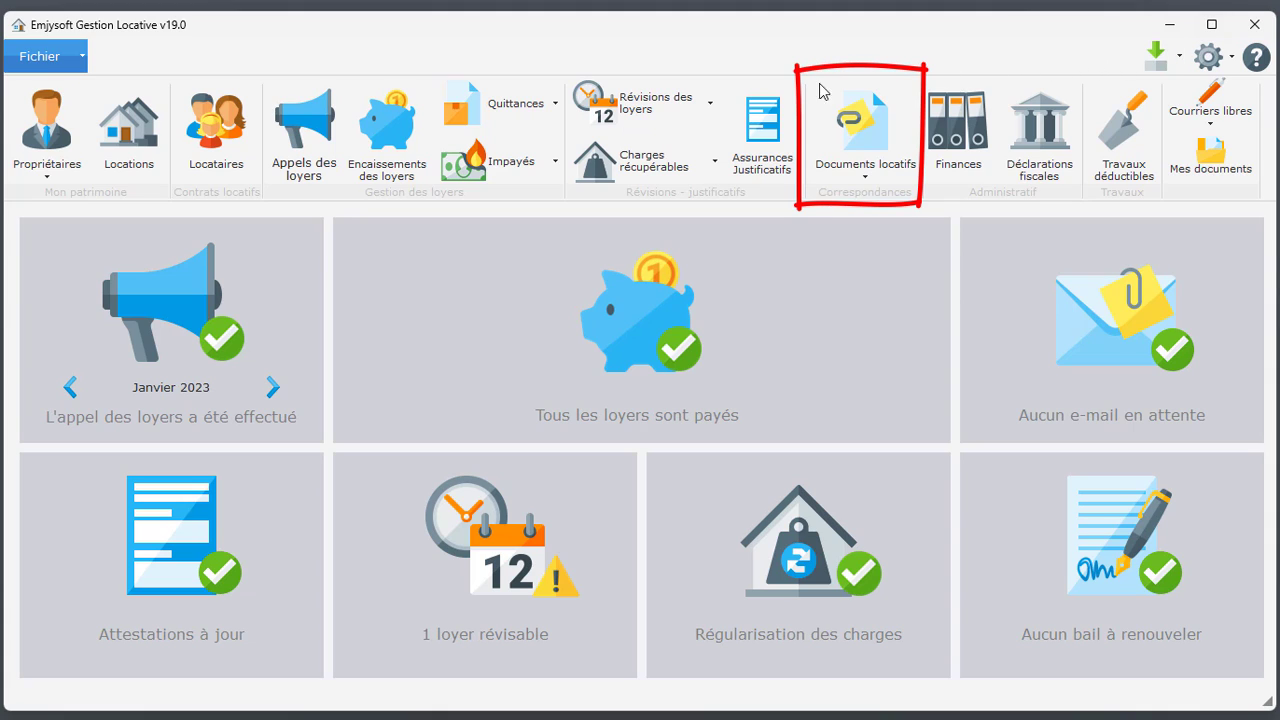
Produce the "Quittance / reçu de loyer" documents for all tenants for Janvier 2023, check them in the print preview and finish the wizard.
left_click(840, 124)
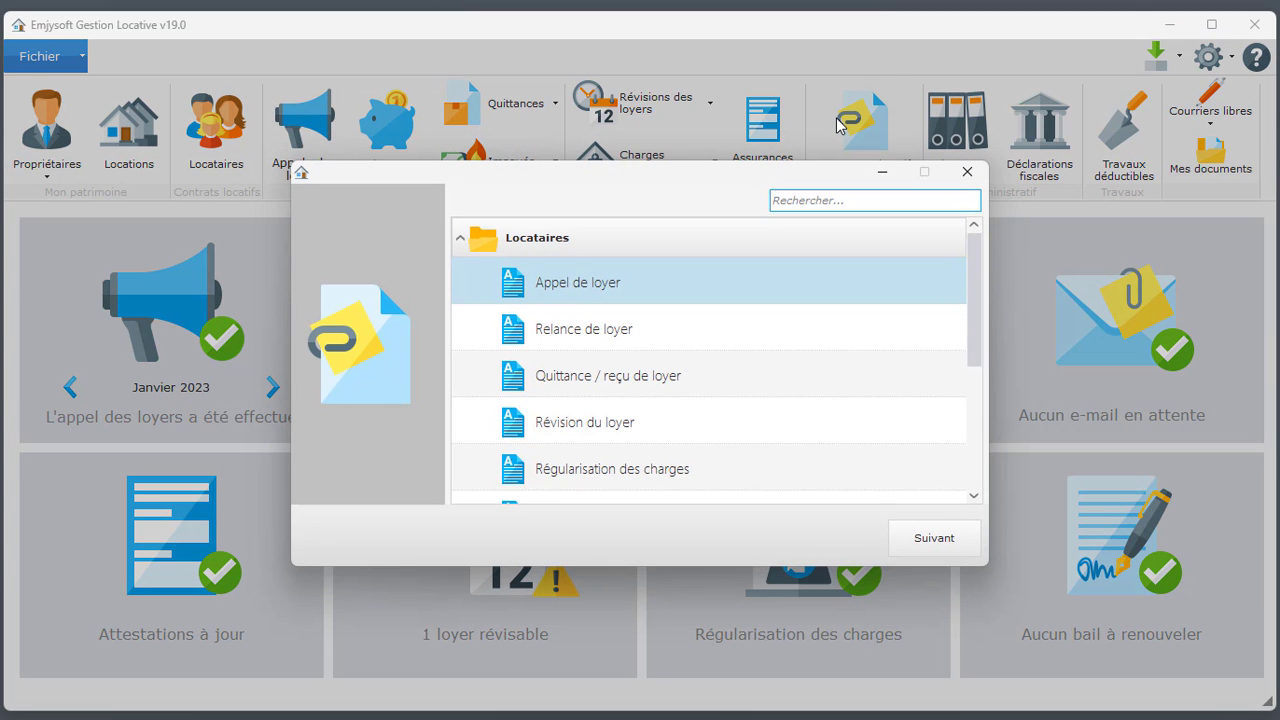
left_click(615, 376)
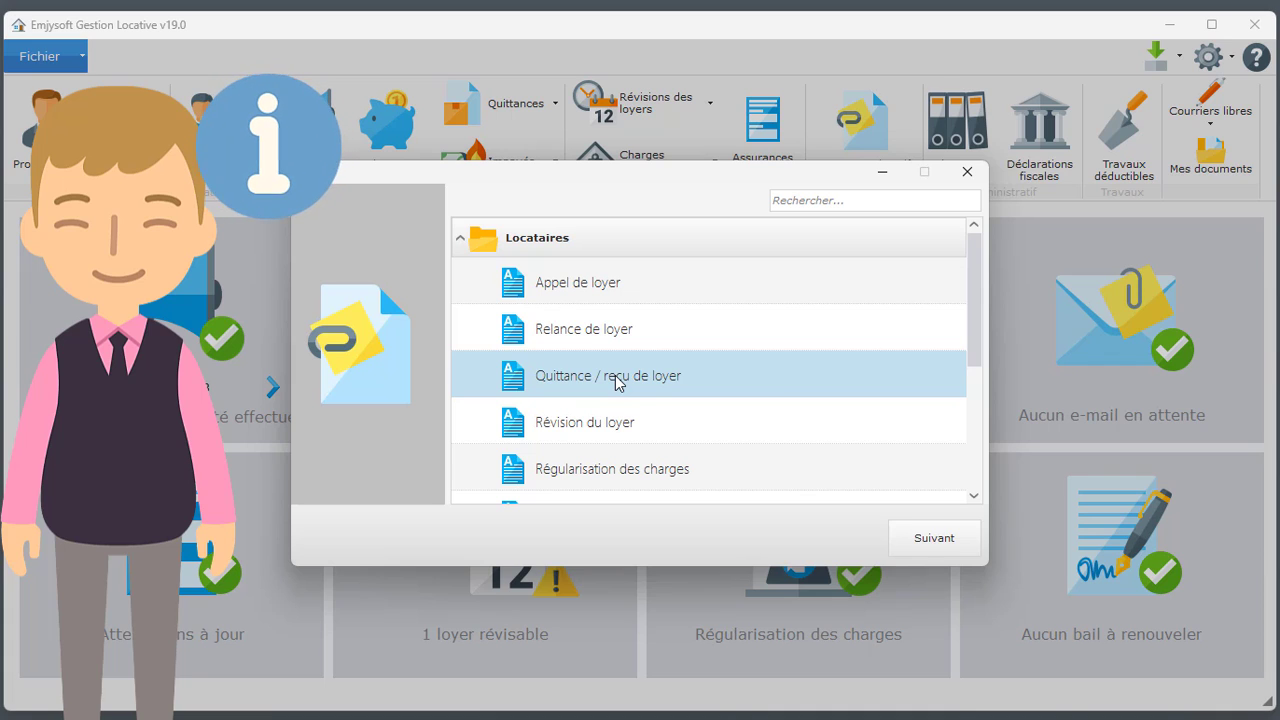
left_click(946, 538)
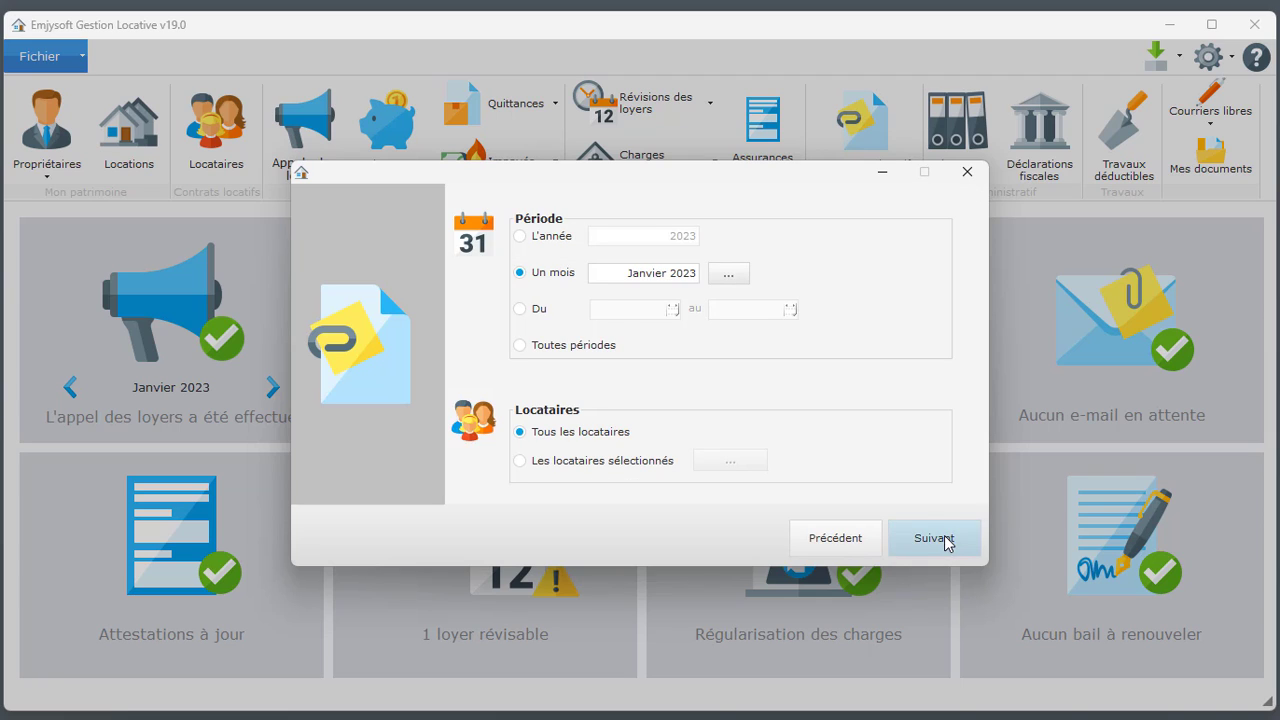
left_click(946, 541)
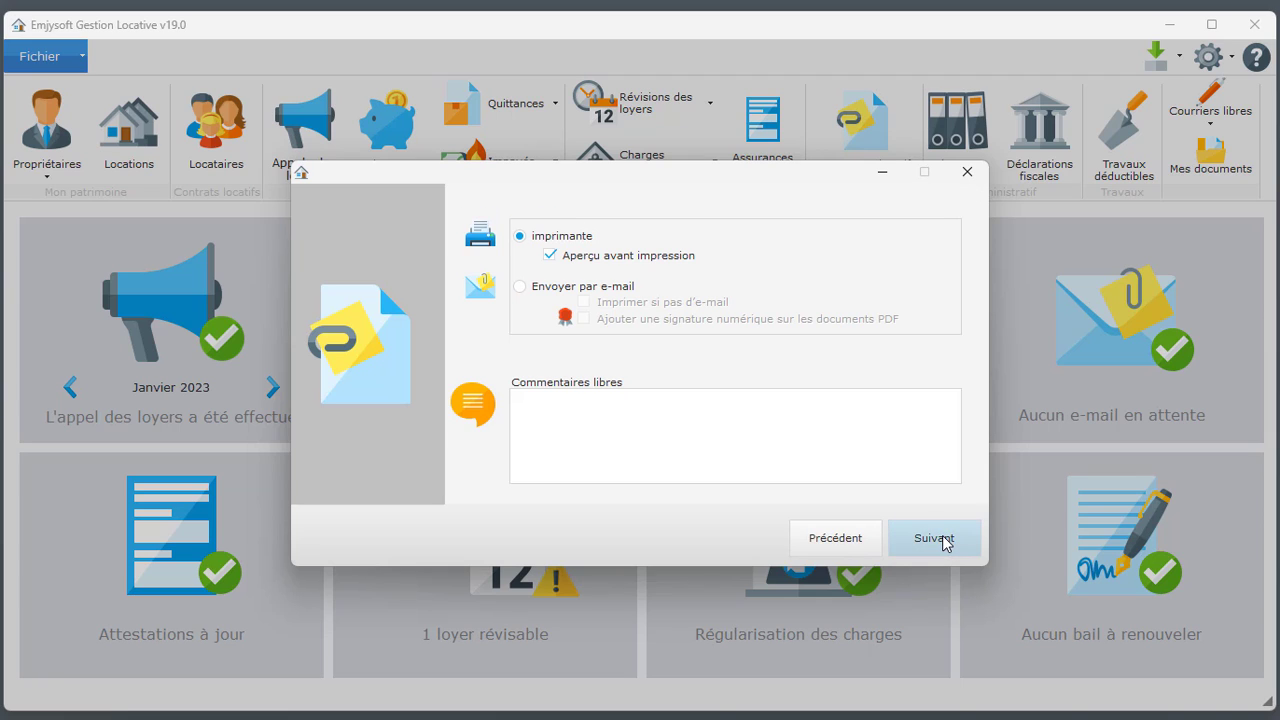
left_click(945, 542)
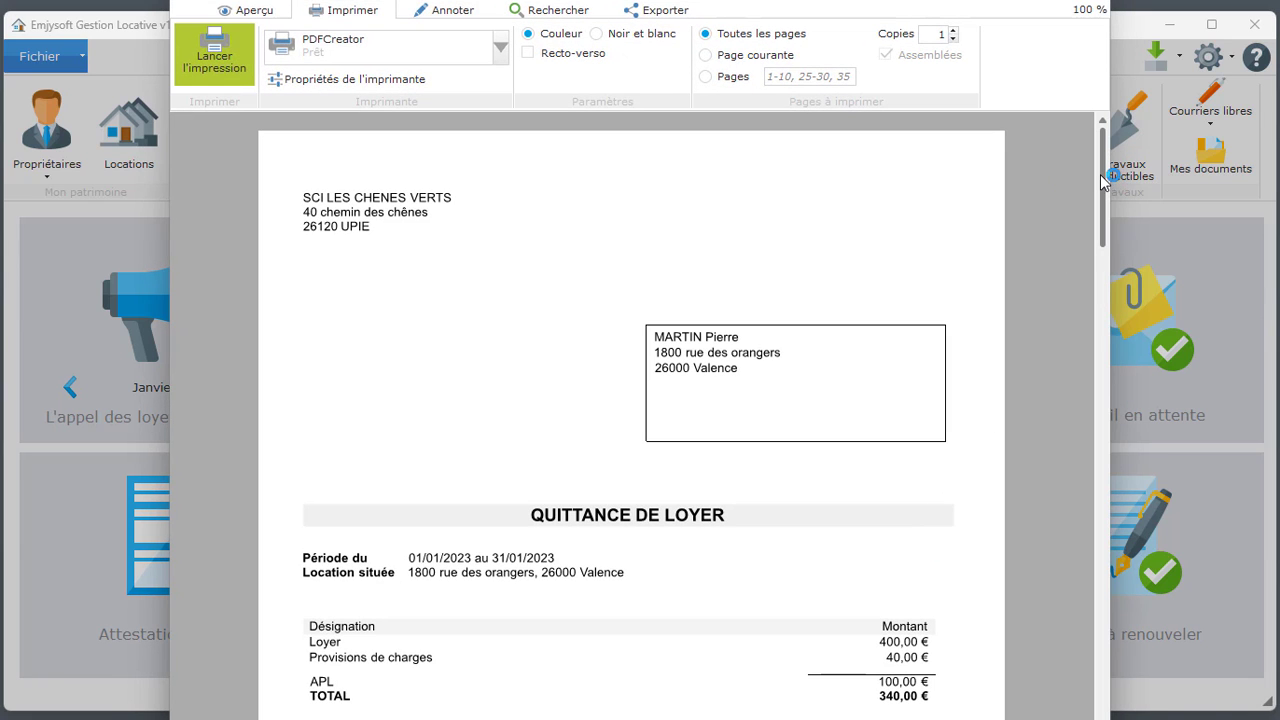
left_click_drag(1104, 181, 1077, 378)
left_click_drag(1069, 399, 1095, 688)
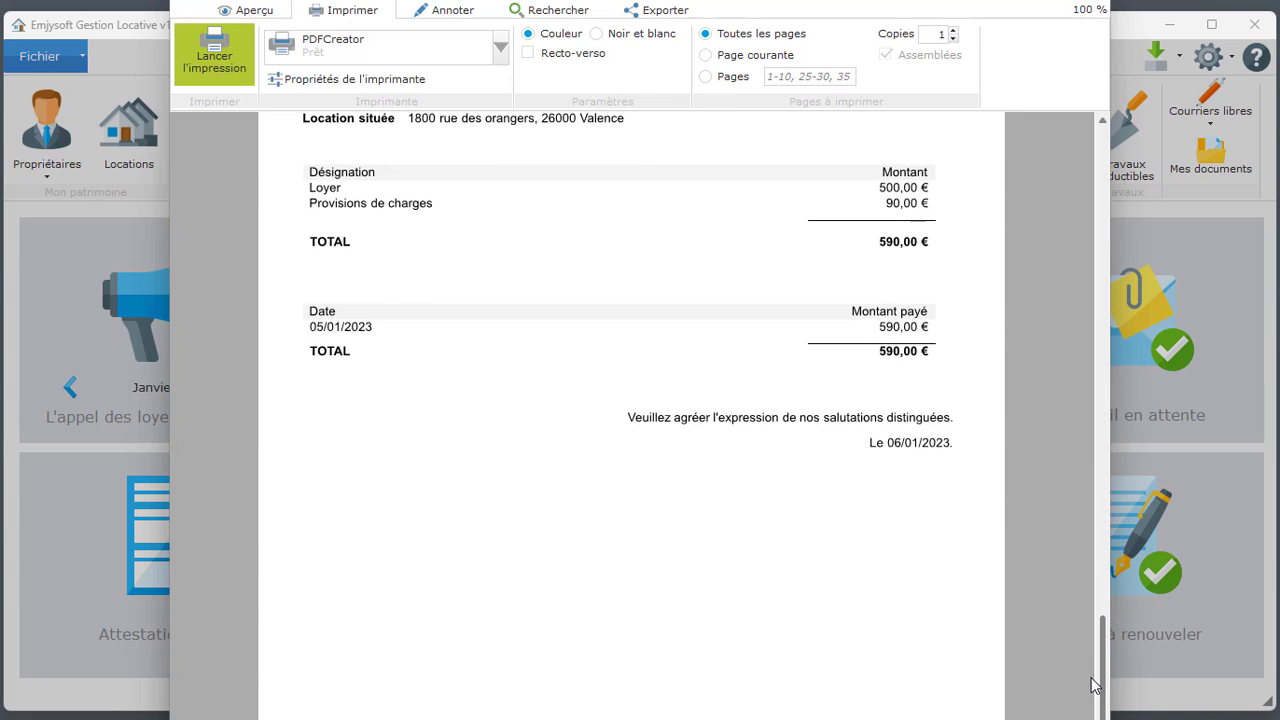
left_click(1096, 5)
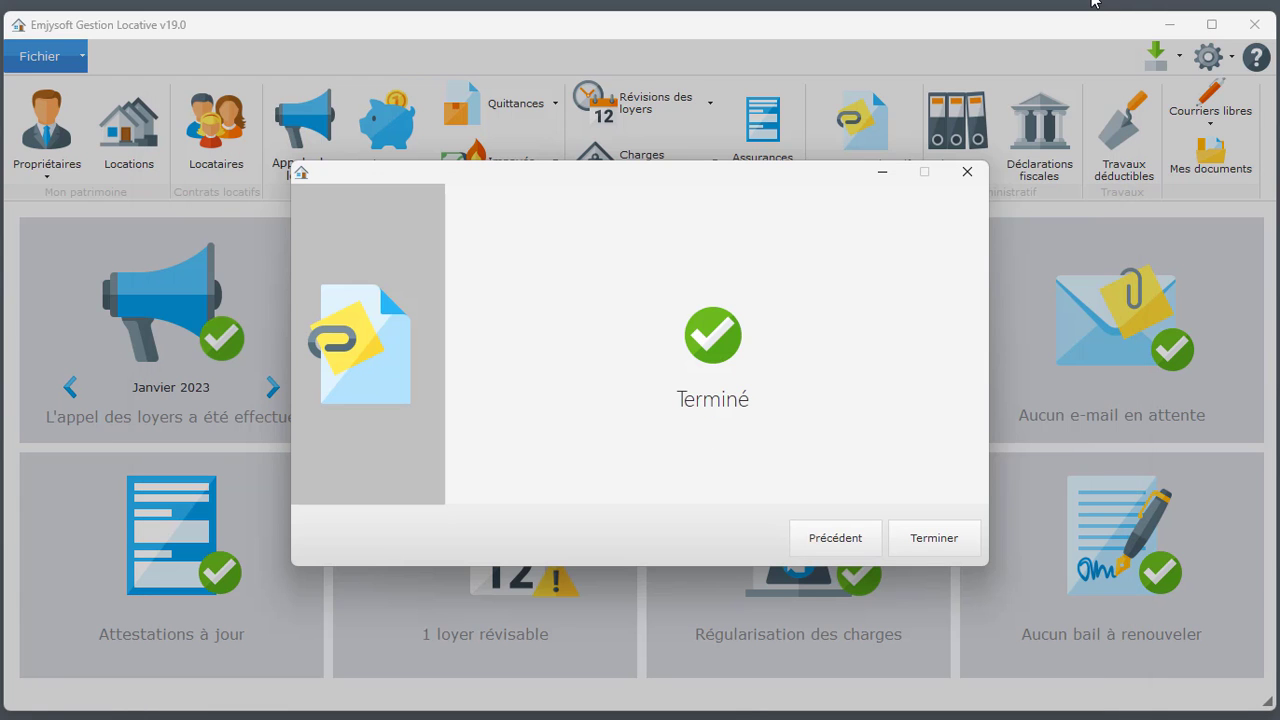
left_click(952, 530)
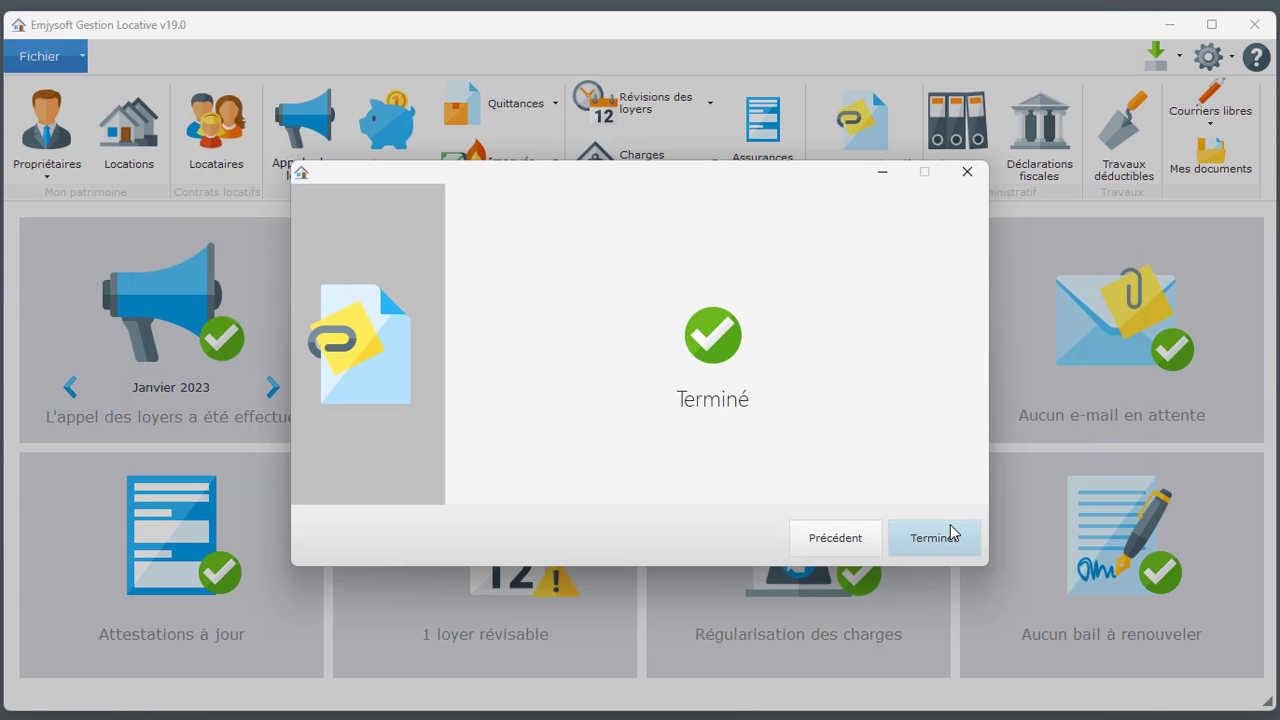